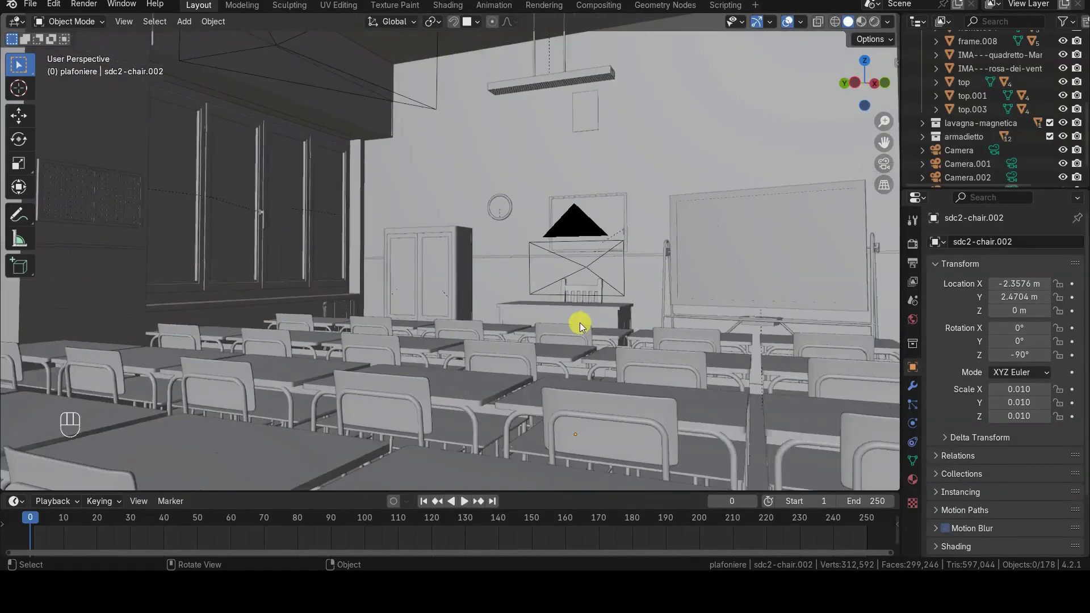
{"action": "middle_click_drag", "start_coordinate": [580, 323], "coordinate": [554, 285]}
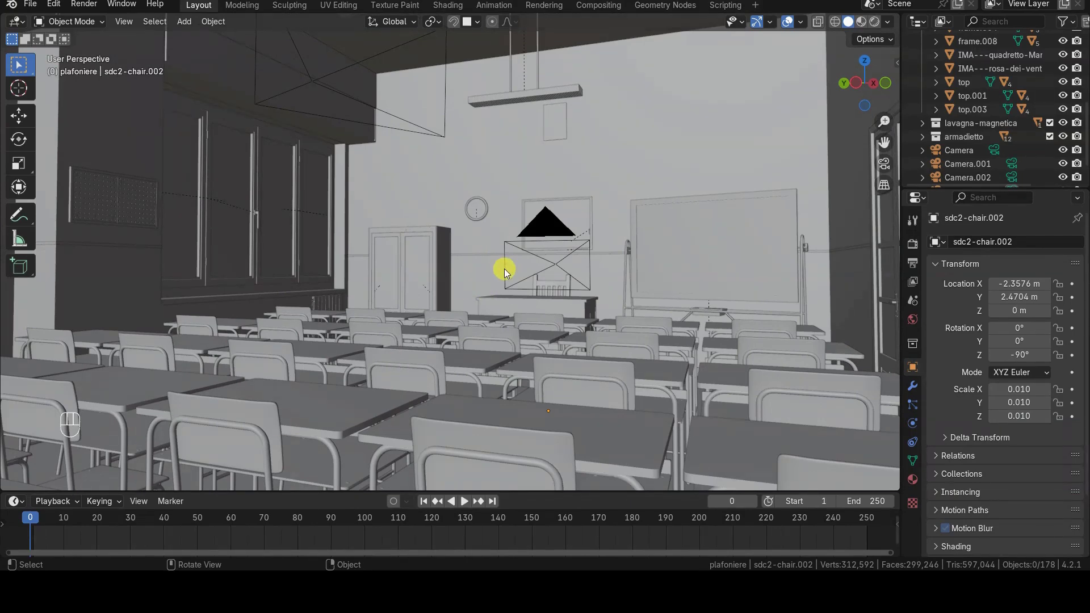
{"action": "scroll", "coordinate": [504, 269], "scroll_direction": "up", "scroll_amount": 4}
{"action": "scroll", "coordinate": [504, 270], "scroll_direction": "down", "scroll_amount": 5}
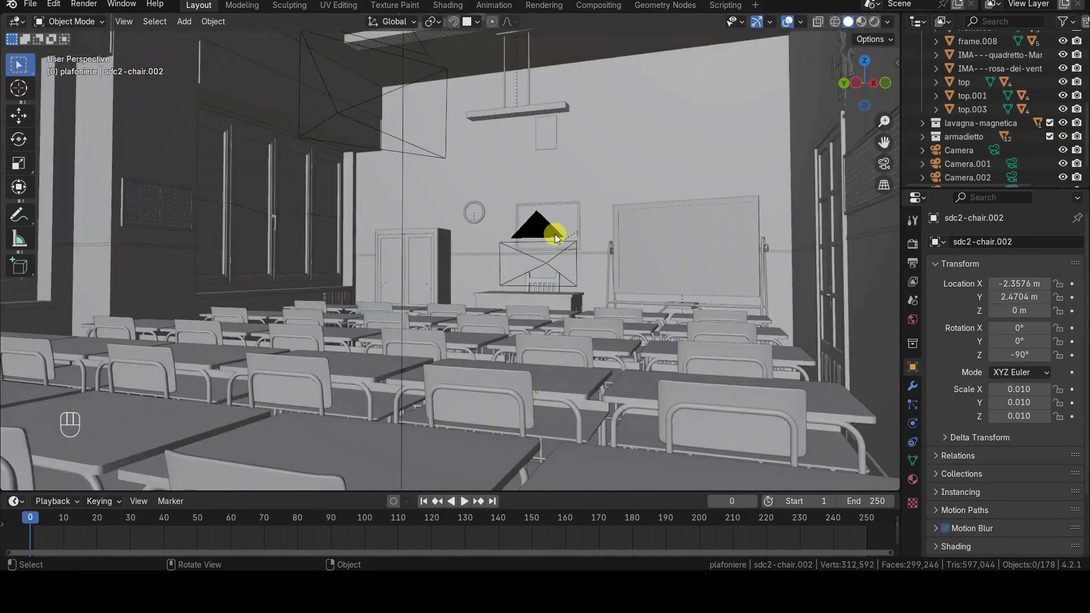
{"action": "scroll", "coordinate": [134, 108], "scroll_direction": "up", "scroll_amount": 3}
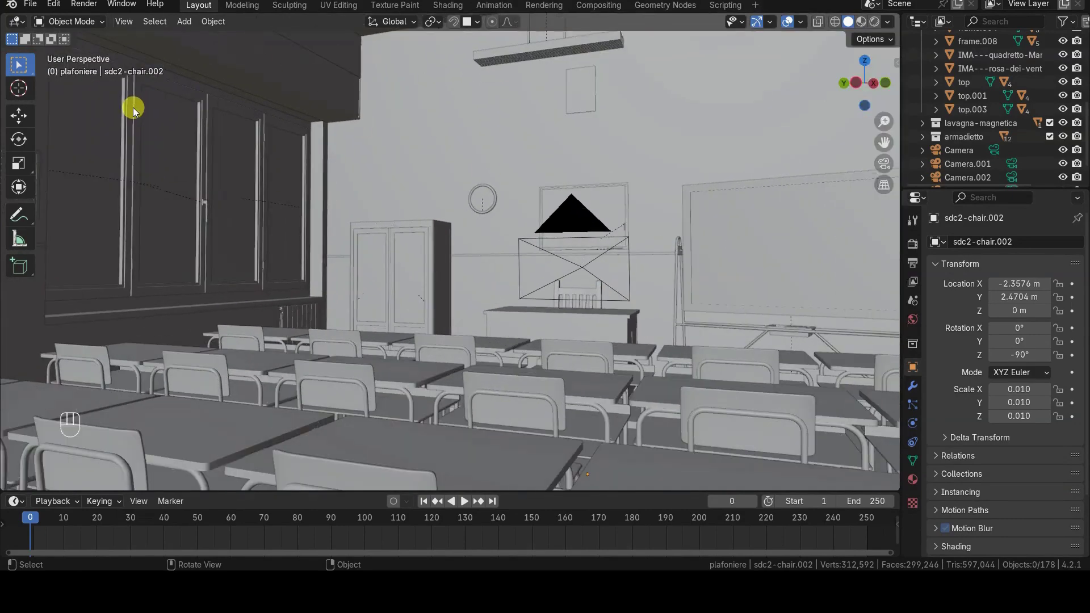
{"action": "scroll", "coordinate": [133, 108], "scroll_direction": "up", "scroll_amount": 1}
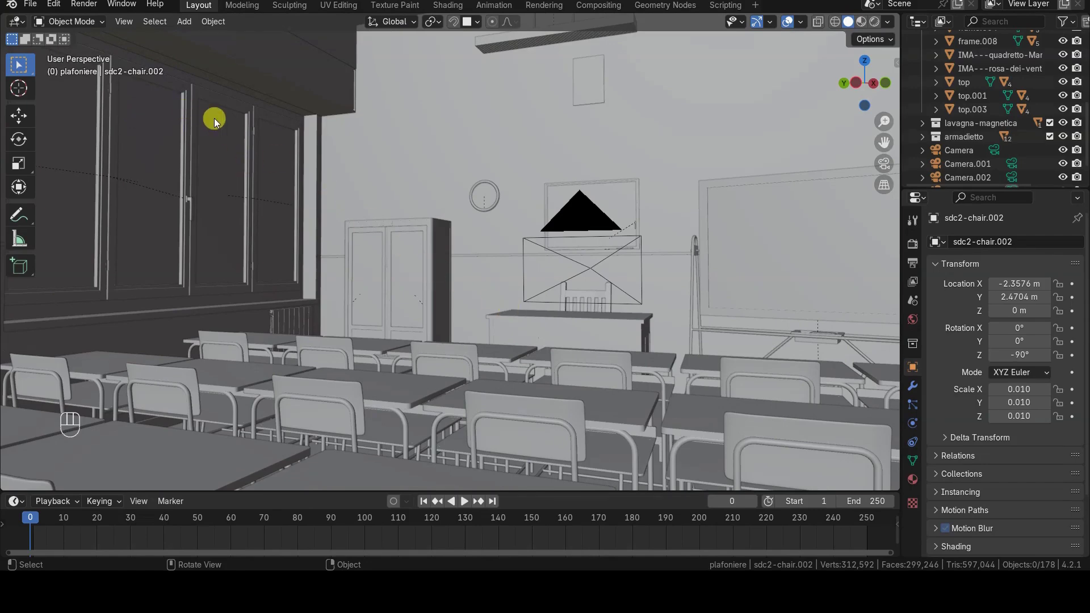
{"action": "scroll", "coordinate": [562, 280], "scroll_direction": "down", "scroll_amount": 3}
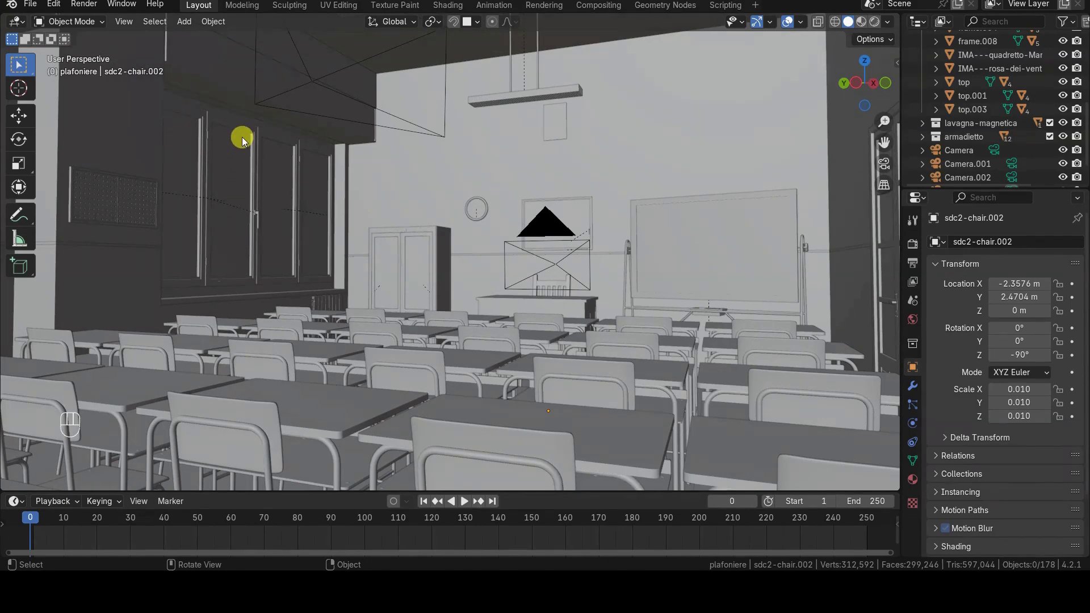
- Enable Zoom to Mouse Position in the navigation preferences and close the preferences window
{"action": "left_click", "coordinate": [54, 4]}
{"action": "left_click", "coordinate": [91, 178]}
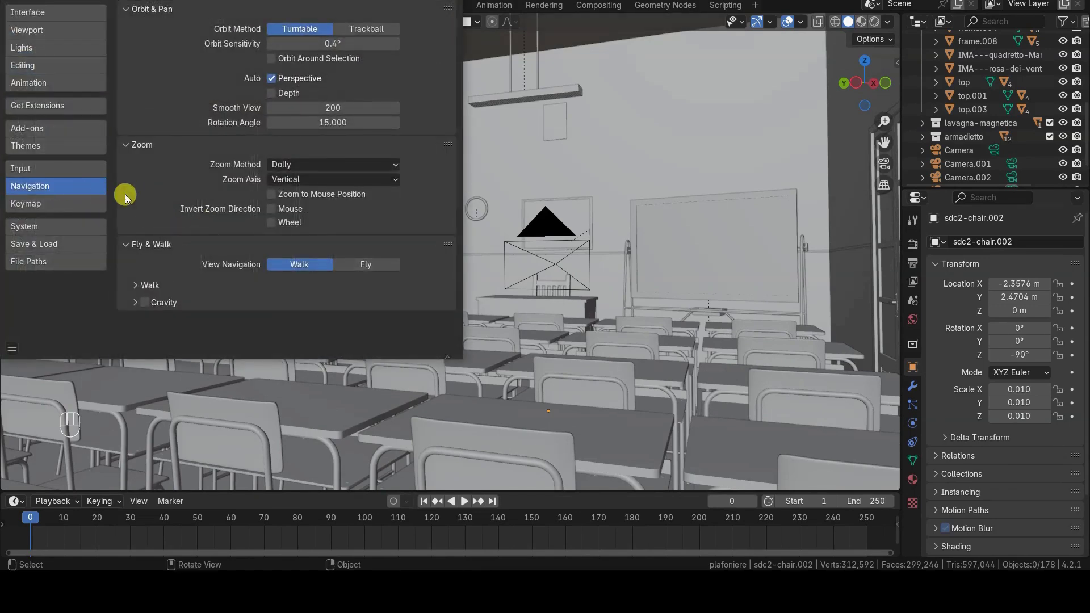
{"action": "left_click", "coordinate": [305, 197]}
{"action": "left_click", "coordinate": [452, 1]}
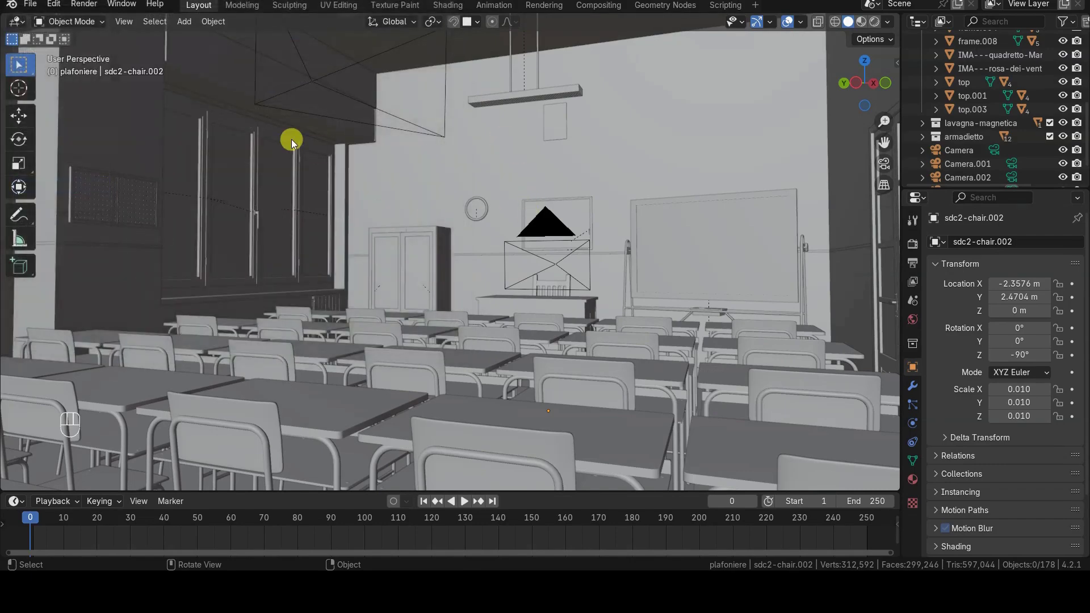
- Test zooming in and out at different spots of the classroom, such as the whiteboard, ceiling lamp, chairs and wall clock
{"action": "scroll", "coordinate": [151, 118], "scroll_direction": "up", "scroll_amount": 3}
{"action": "scroll", "coordinate": [152, 118], "scroll_direction": "down", "scroll_amount": 3}
{"action": "scroll", "coordinate": [152, 118], "scroll_direction": "down", "scroll_amount": 1}
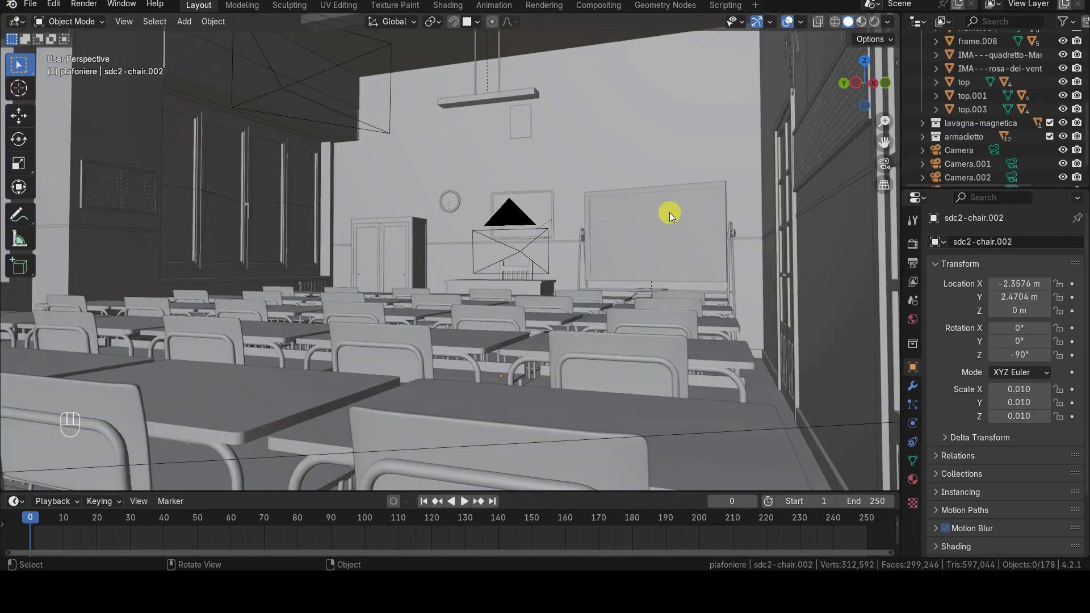
{"action": "scroll", "coordinate": [748, 145], "scroll_direction": "up", "scroll_amount": 5}
{"action": "scroll", "coordinate": [748, 145], "scroll_direction": "down", "scroll_amount": 5}
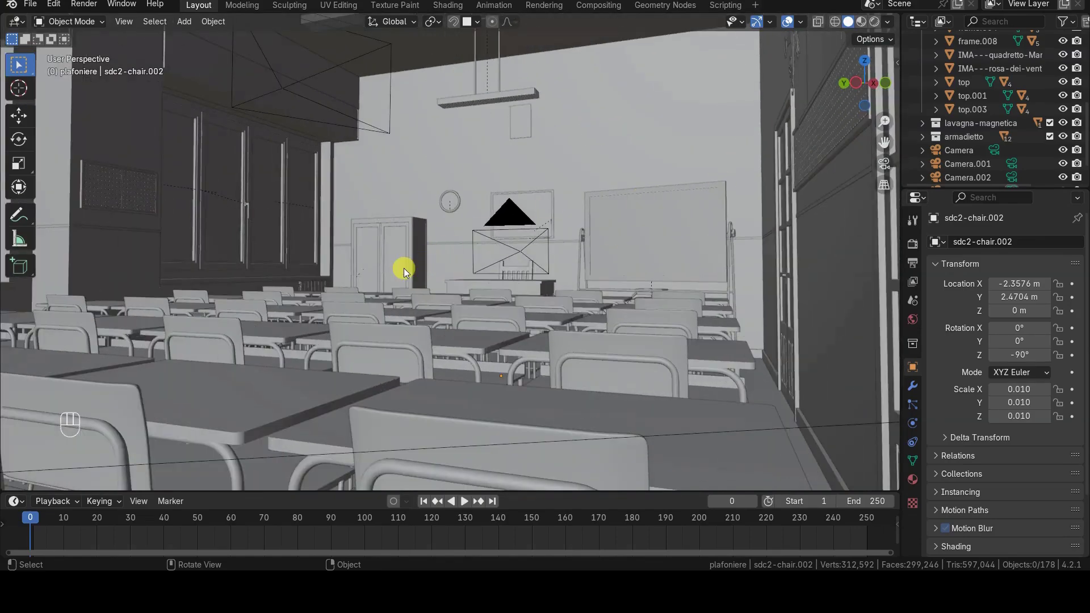
{"action": "scroll", "coordinate": [486, 84], "scroll_direction": "up", "scroll_amount": 4}
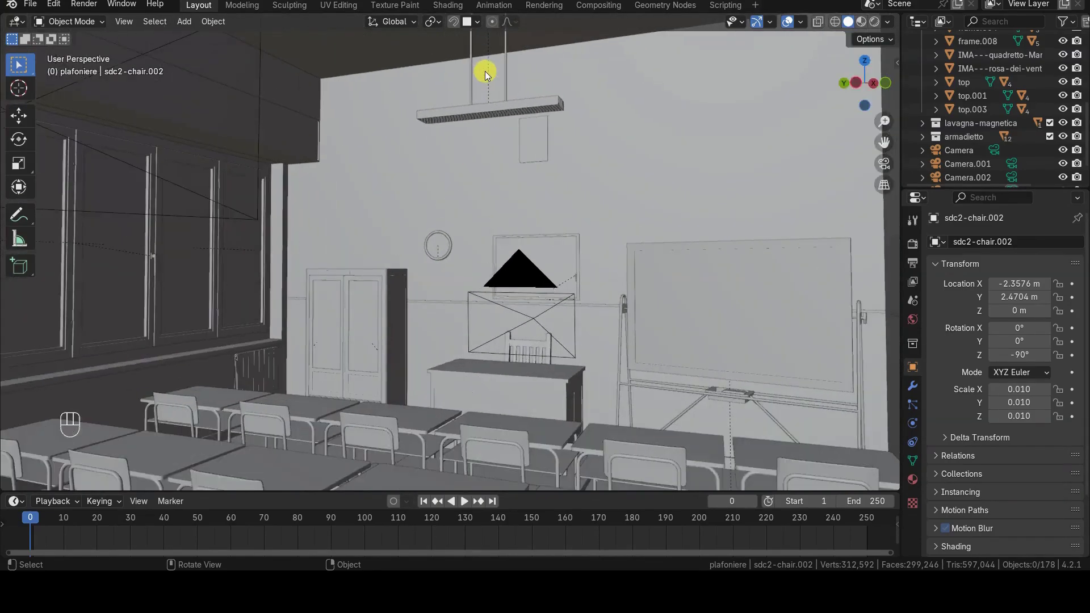
{"action": "scroll", "coordinate": [483, 85], "scroll_direction": "down", "scroll_amount": 4}
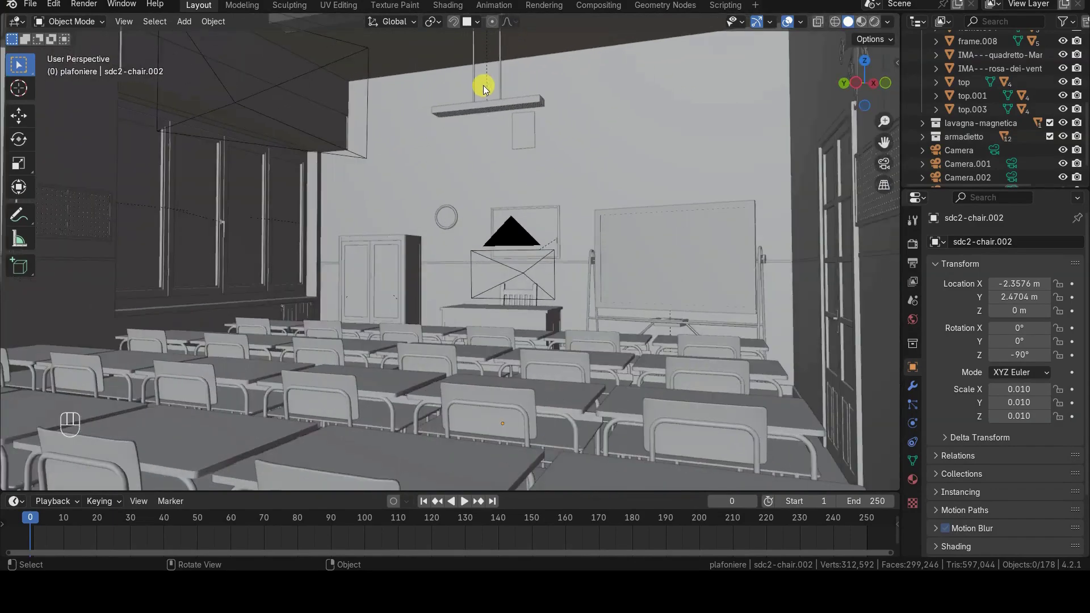
{"action": "scroll", "coordinate": [374, 391], "scroll_direction": "up", "scroll_amount": 2}
{"action": "scroll", "coordinate": [170, 437], "scroll_direction": "up", "scroll_amount": 6}
{"action": "scroll", "coordinate": [170, 438], "scroll_direction": "down", "scroll_amount": 6}
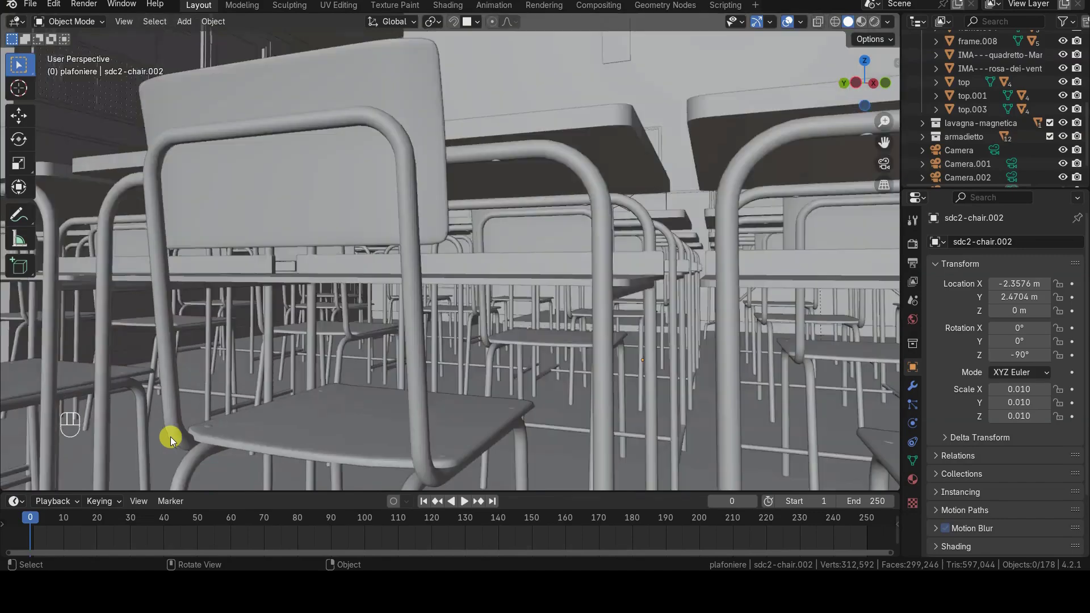
{"action": "scroll", "coordinate": [170, 437], "scroll_direction": "up", "scroll_amount": 4}
{"action": "scroll", "coordinate": [179, 434], "scroll_direction": "down", "scroll_amount": 4}
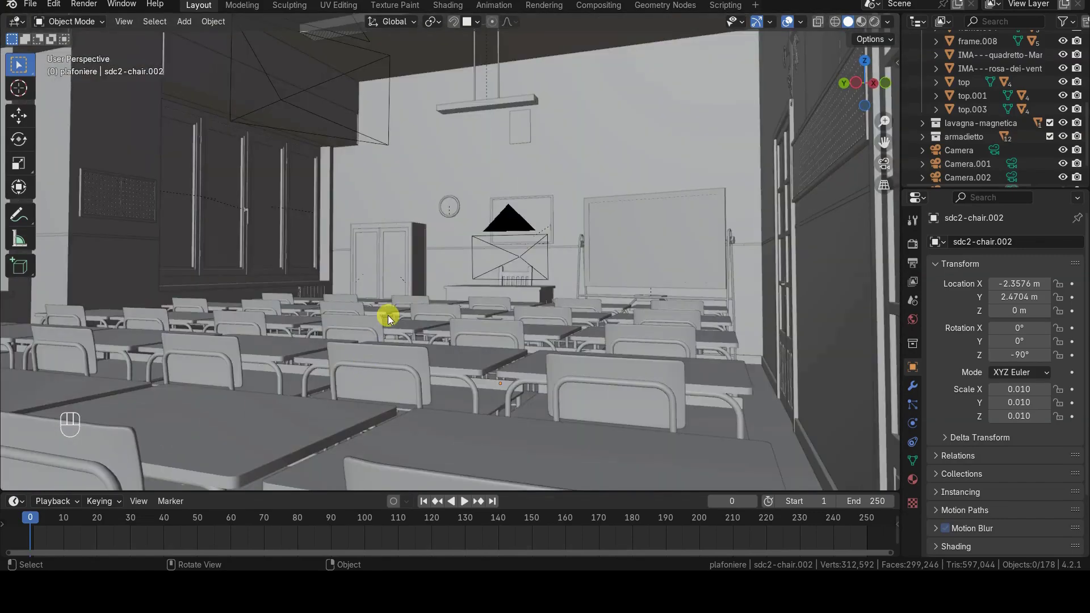
{"action": "scroll", "coordinate": [392, 313], "scroll_direction": "up", "scroll_amount": 1}
{"action": "scroll", "coordinate": [454, 200], "scroll_direction": "up", "scroll_amount": 2}
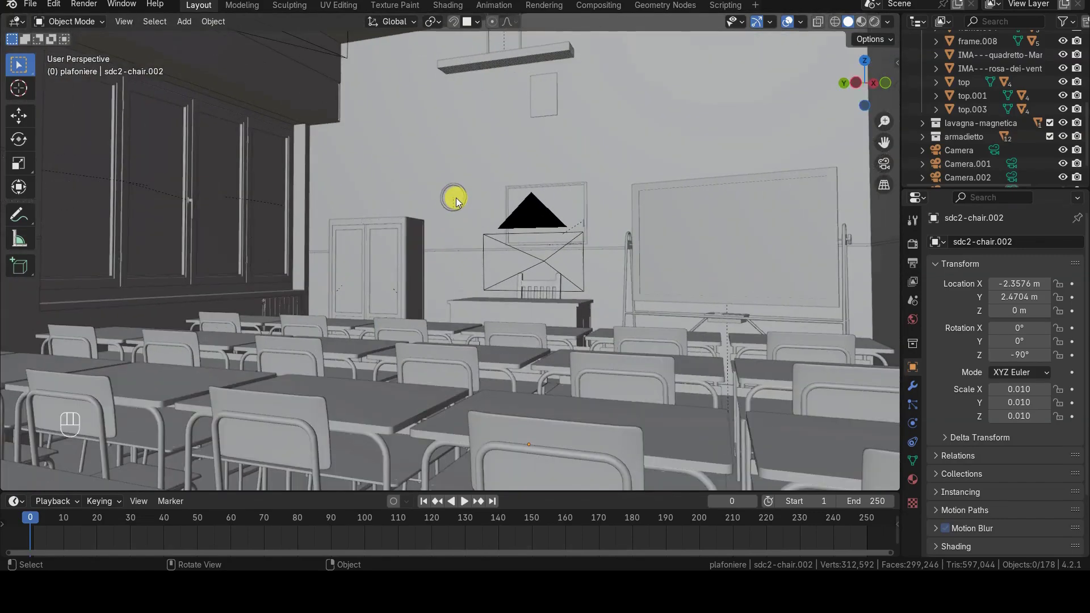
{"action": "scroll", "coordinate": [456, 197], "scroll_direction": "down", "scroll_amount": 2}
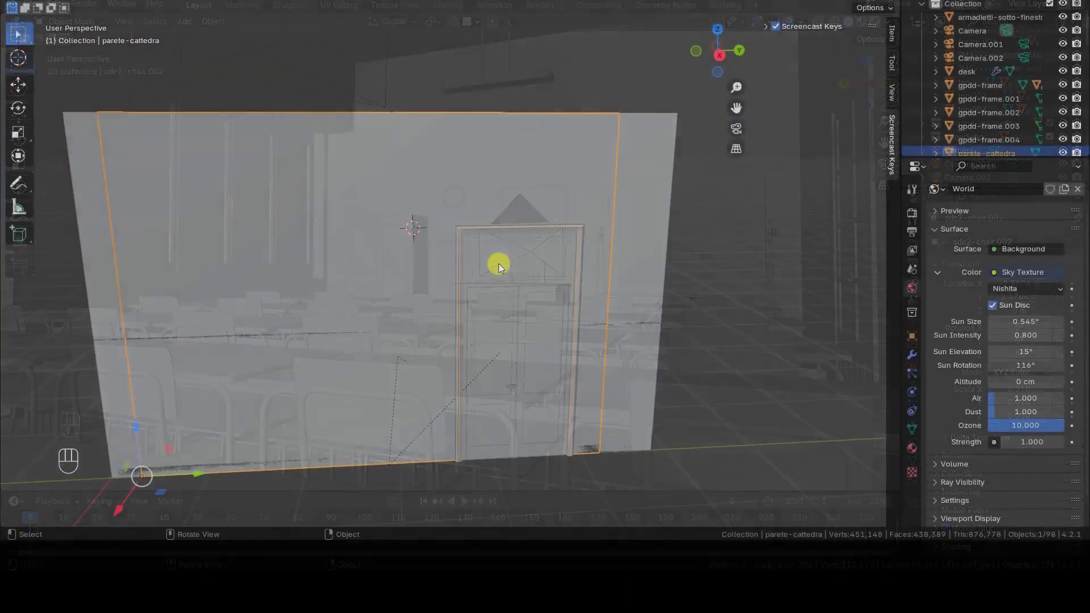
- Frame the selected parete-cattedra wall in the view and check zooming in and out on it
{"action": "scroll", "coordinate": [500, 271], "scroll_direction": "up", "scroll_amount": 3}
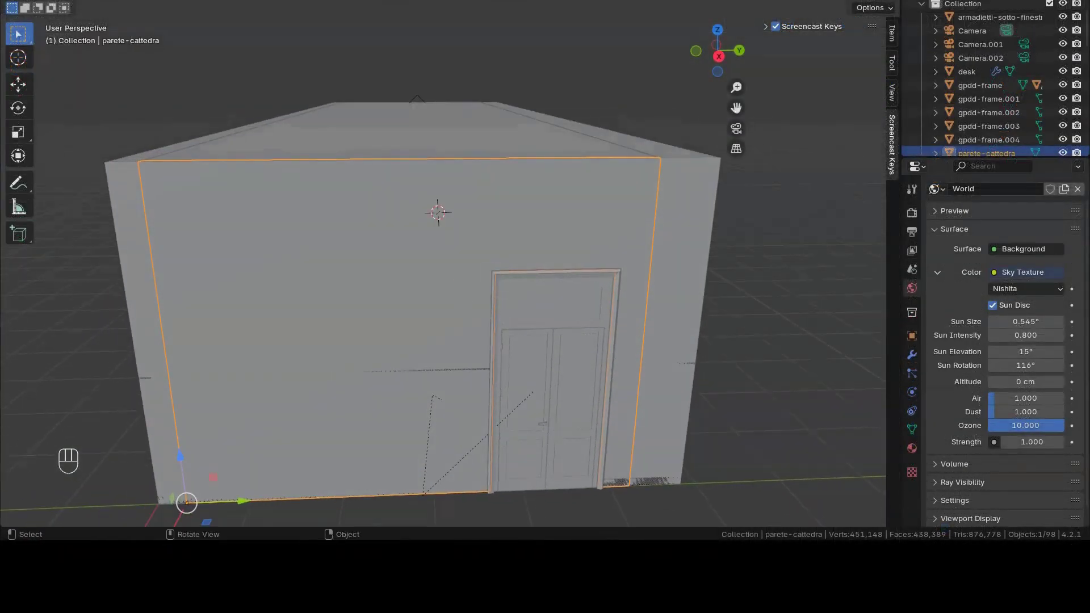
{"action": "left_click", "coordinate": [146, 3]}
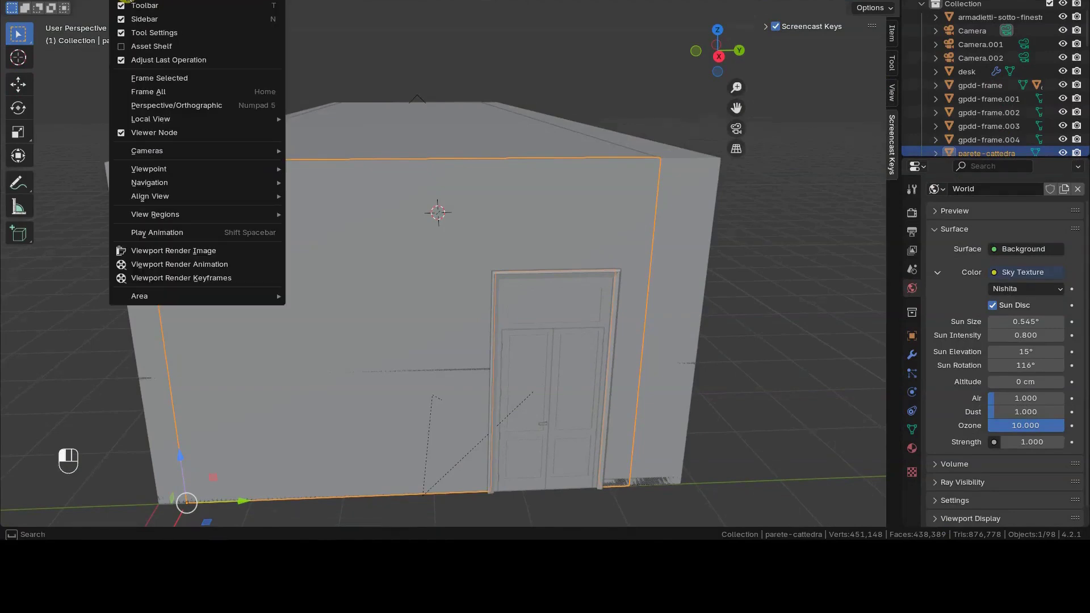
{"action": "left_click", "coordinate": [184, 79]}
{"action": "scroll", "coordinate": [398, 267], "scroll_direction": "up", "scroll_amount": 5}
{"action": "scroll", "coordinate": [398, 266], "scroll_direction": "down", "scroll_amount": 7}
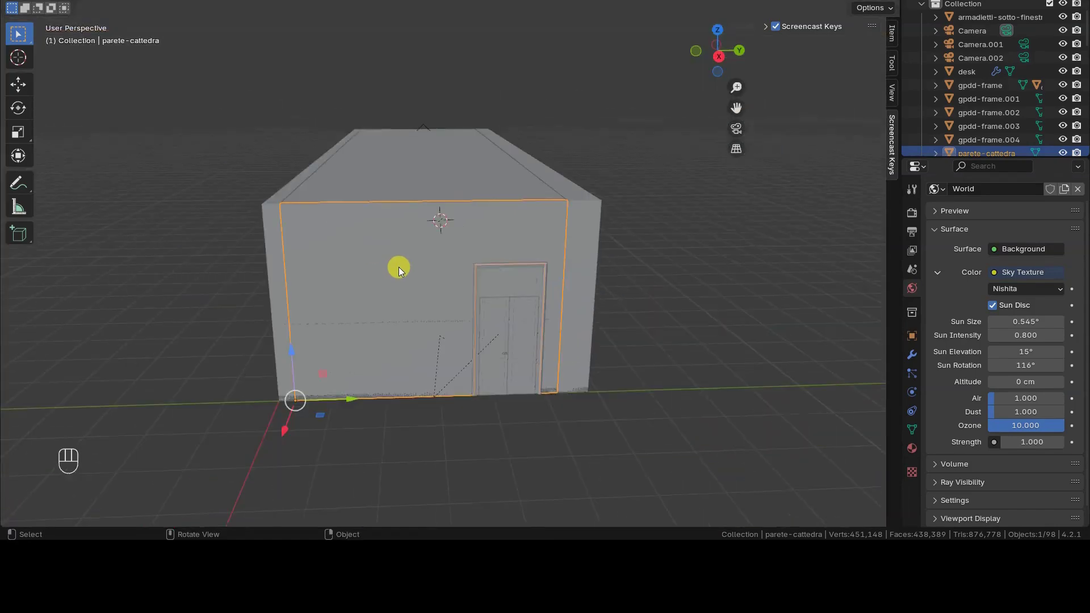
{"action": "scroll", "coordinate": [399, 267], "scroll_direction": "up", "scroll_amount": 3}
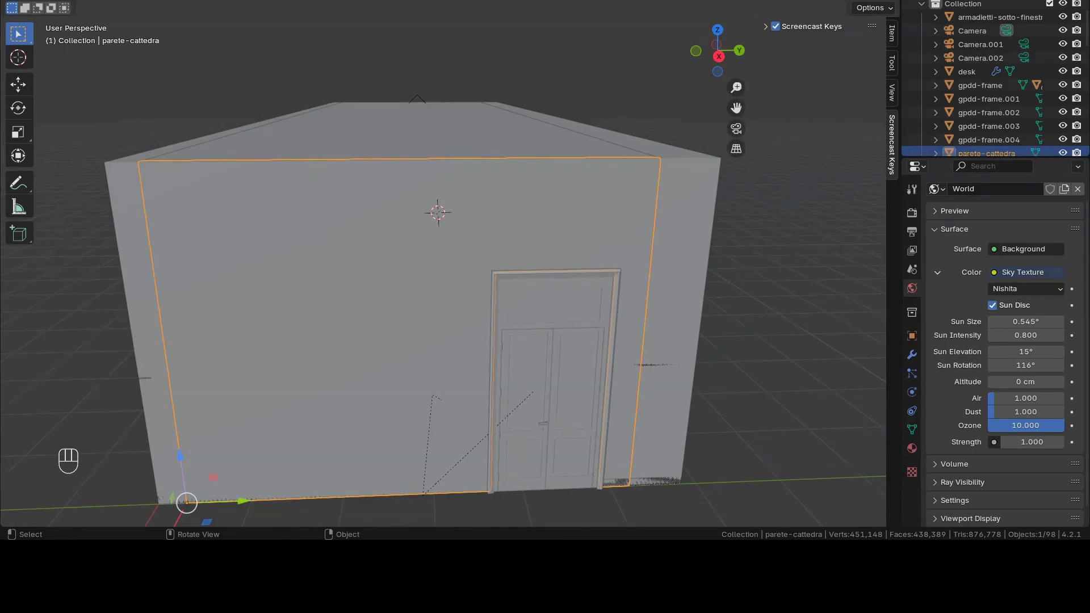
- Locate the Dolly View navigation command, and review the zoom options in the navigation preferences
{"action": "left_click", "coordinate": [113, 2]}
{"action": "mouse_move", "coordinate": [221, 182]}
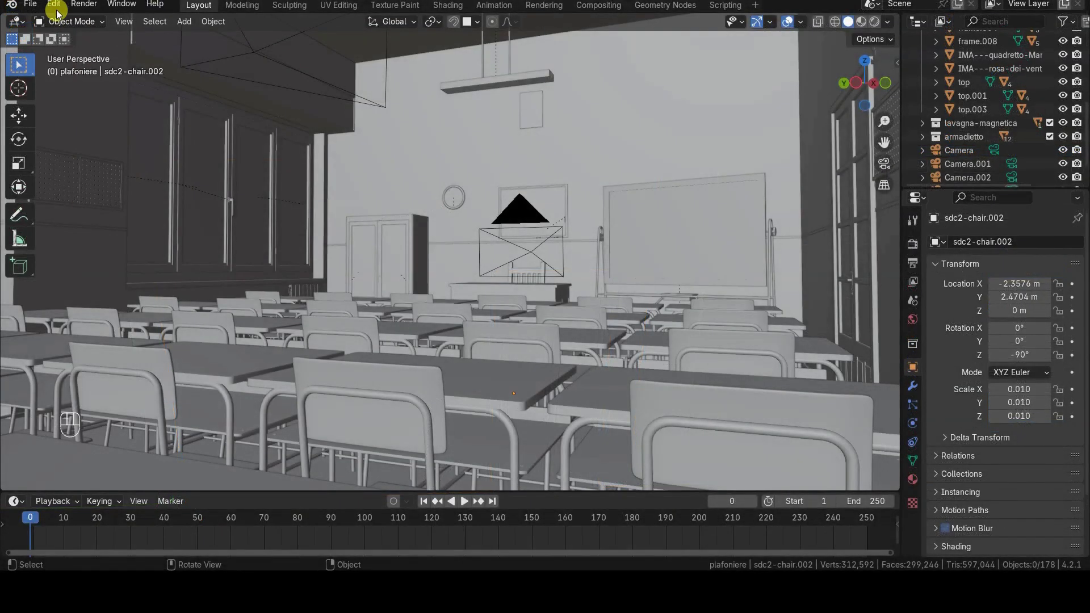
{"action": "left_click", "coordinate": [54, 5]}
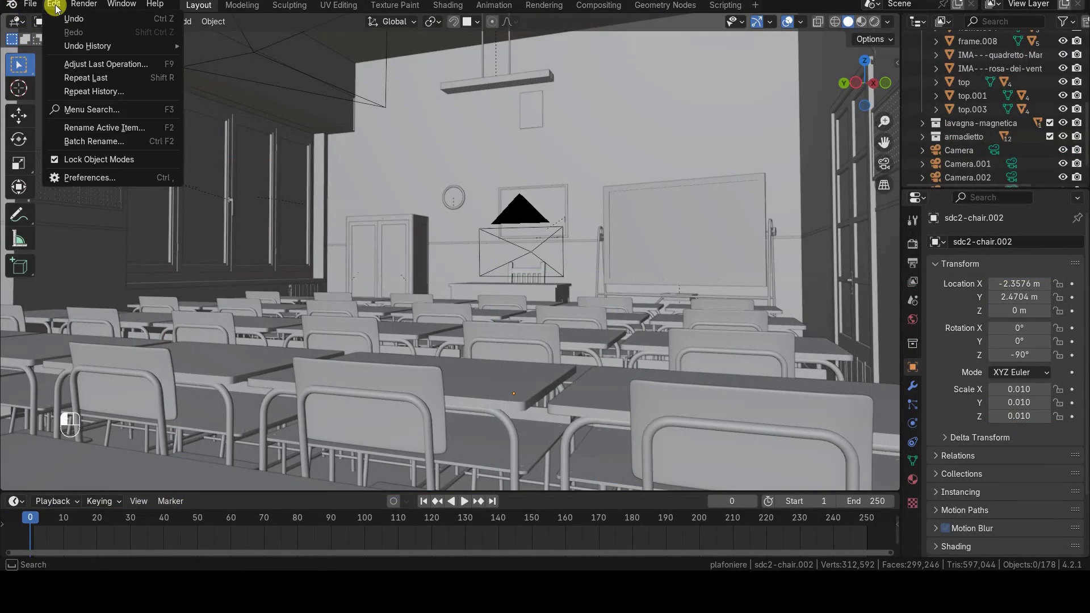
{"action": "left_click", "coordinate": [108, 179]}
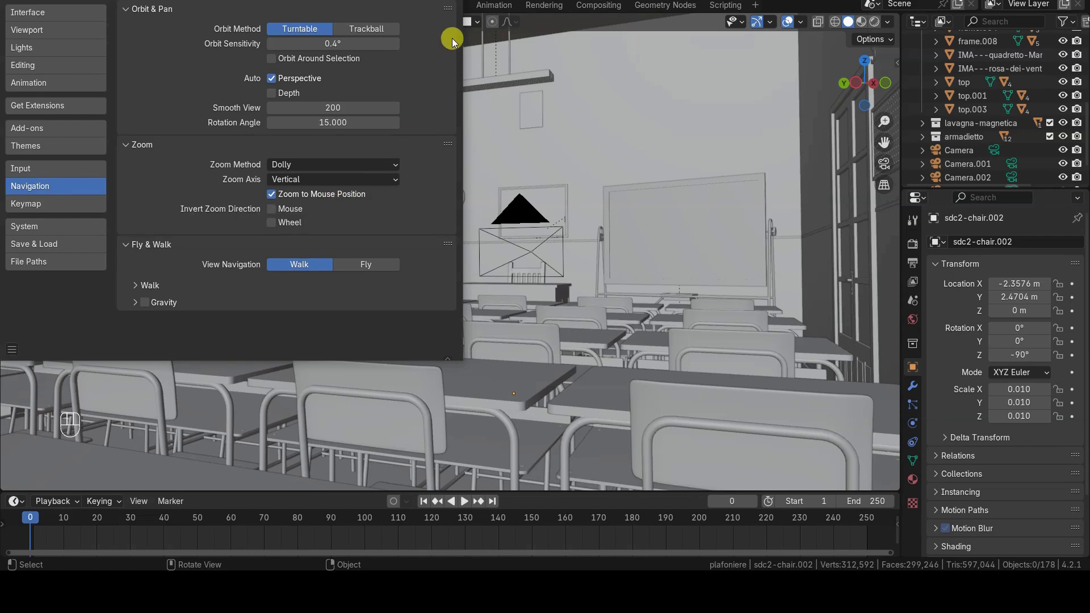
{"action": "left_click", "coordinate": [453, 1]}
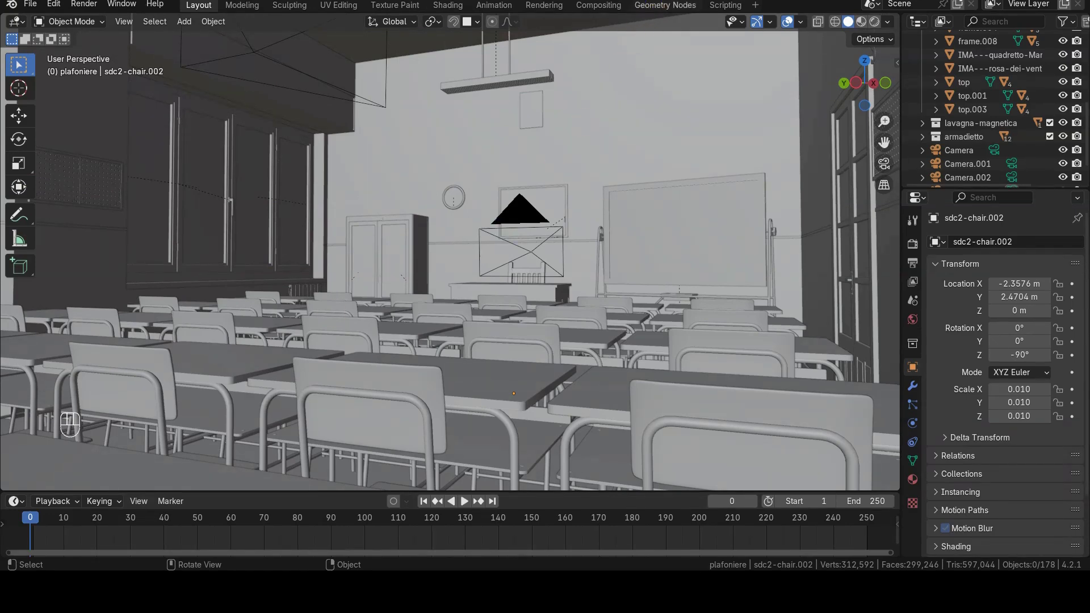
- Show the View settings in a slightly widened sidebar with the 3D Cursor section collapsed
{"action": "key", "text": "n"}
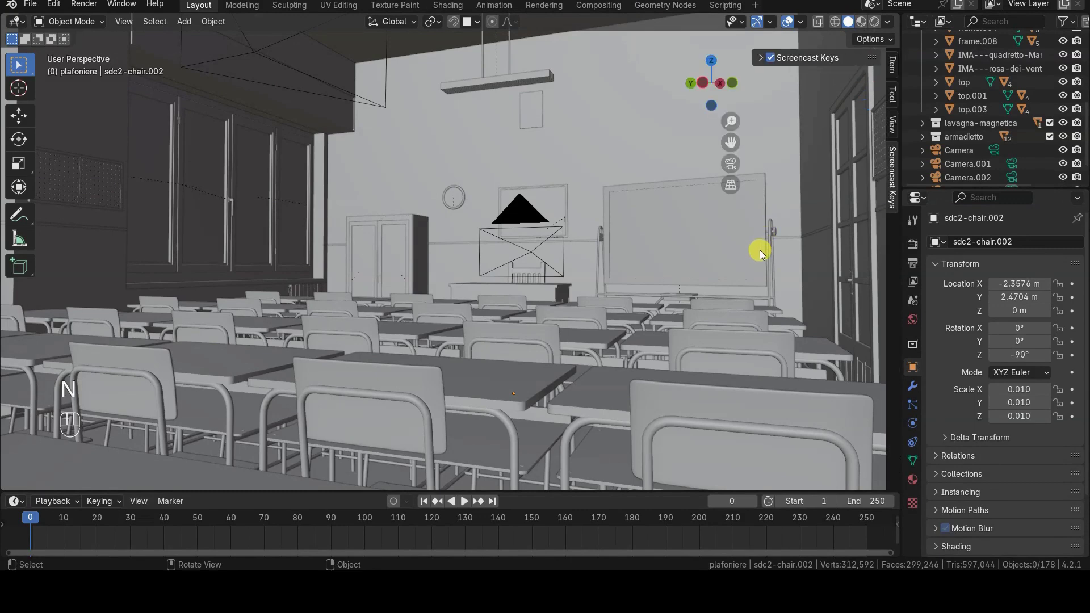
{"action": "left_click", "coordinate": [894, 125]}
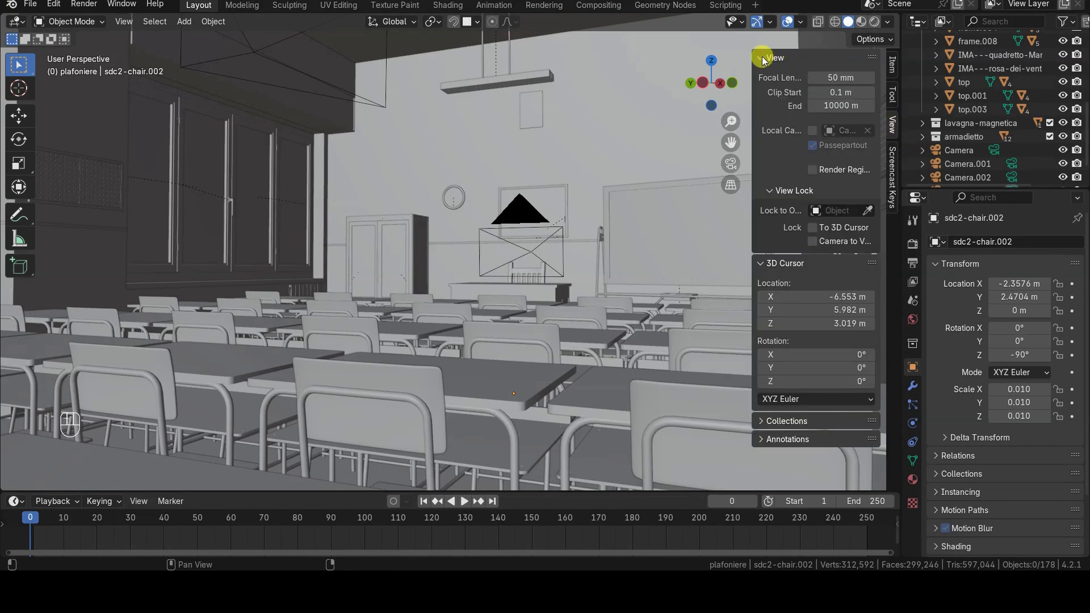
{"action": "left_click", "coordinate": [760, 266]}
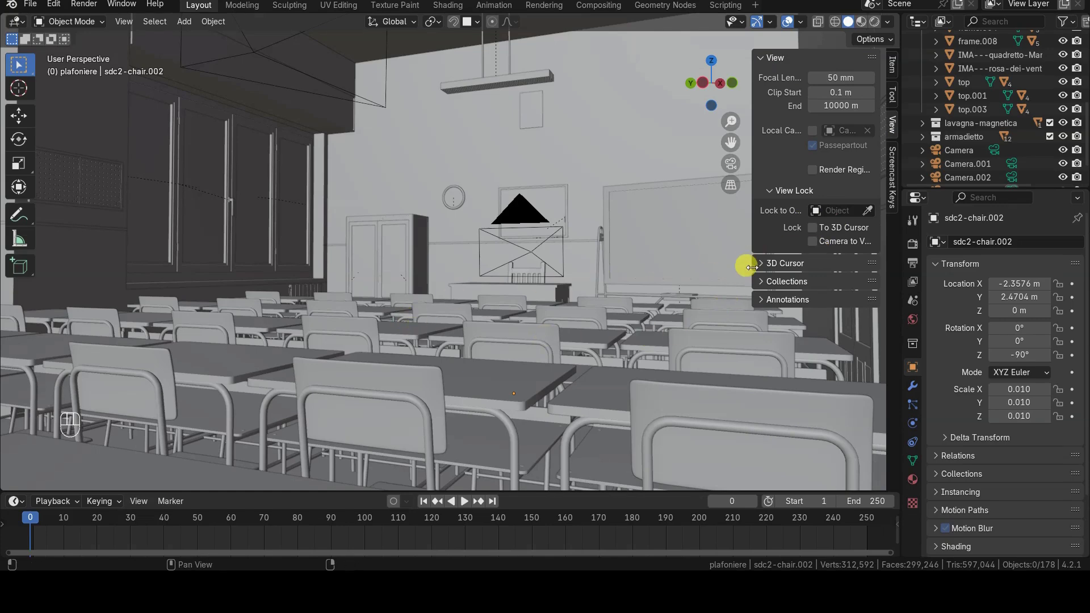
{"action": "left_click_drag", "start_coordinate": [750, 238], "coordinate": [742, 237]}
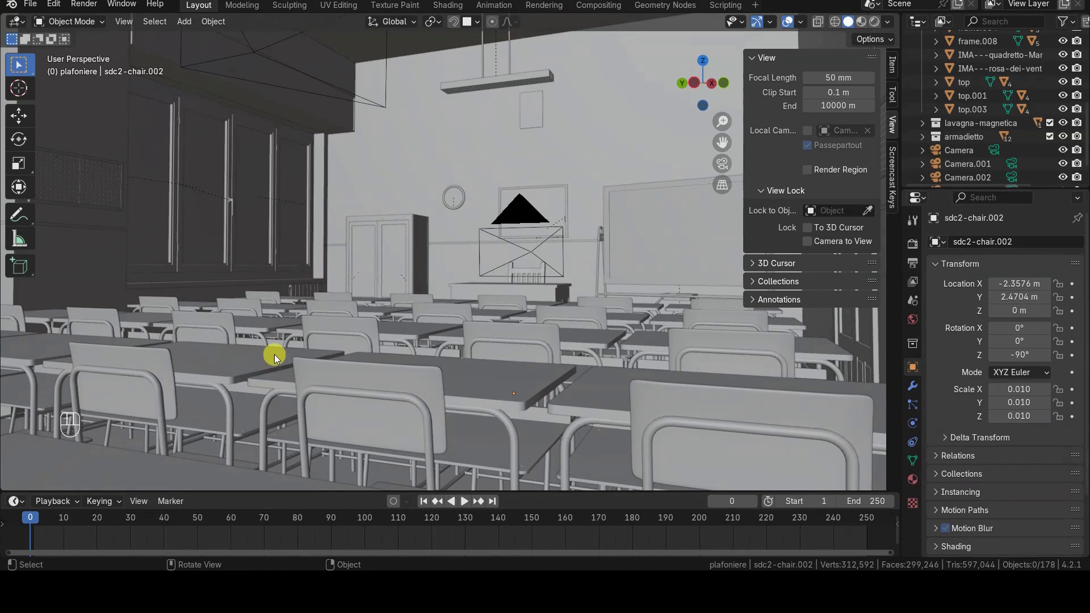
- Select the chair sdc2-chair.009 among the desks and set it as the view's Lock to Object target
{"action": "left_click", "coordinate": [476, 332]}
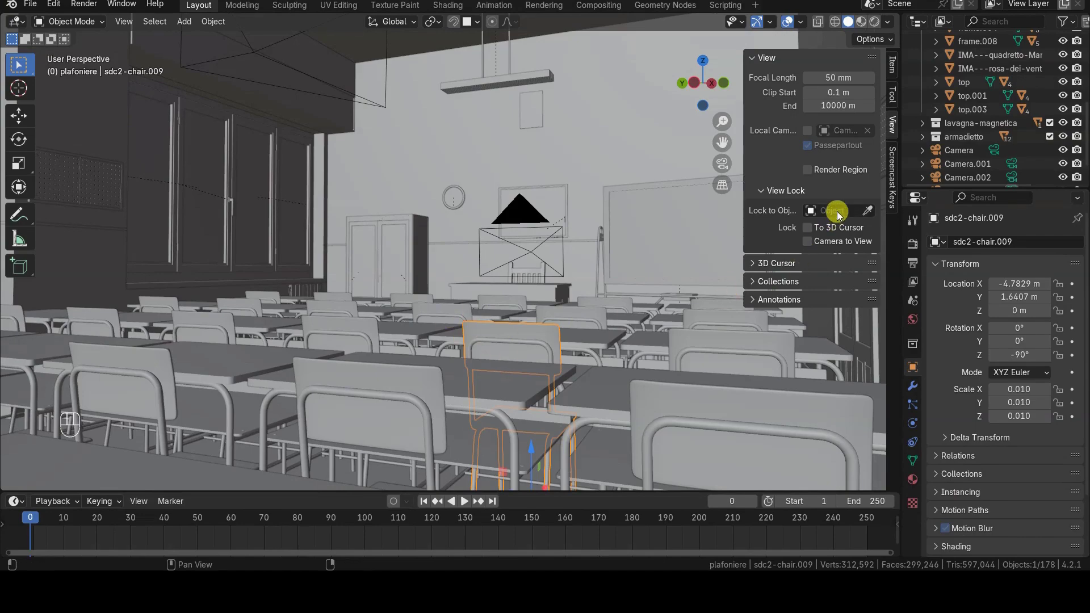
{"action": "left_click", "coordinate": [867, 210]}
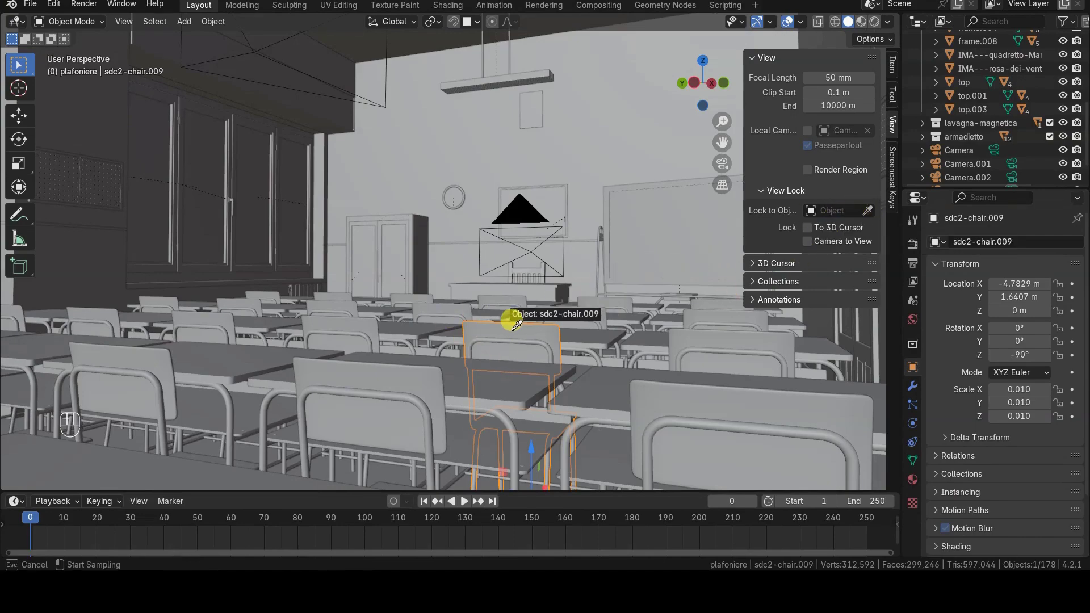
{"action": "left_click", "coordinate": [517, 324]}
- Orbit and zoom around the locked chair, from outside the building back into the classroom, to examine the locked view
{"action": "middle_click_drag", "start_coordinate": [538, 312], "coordinate": [791, 390]}
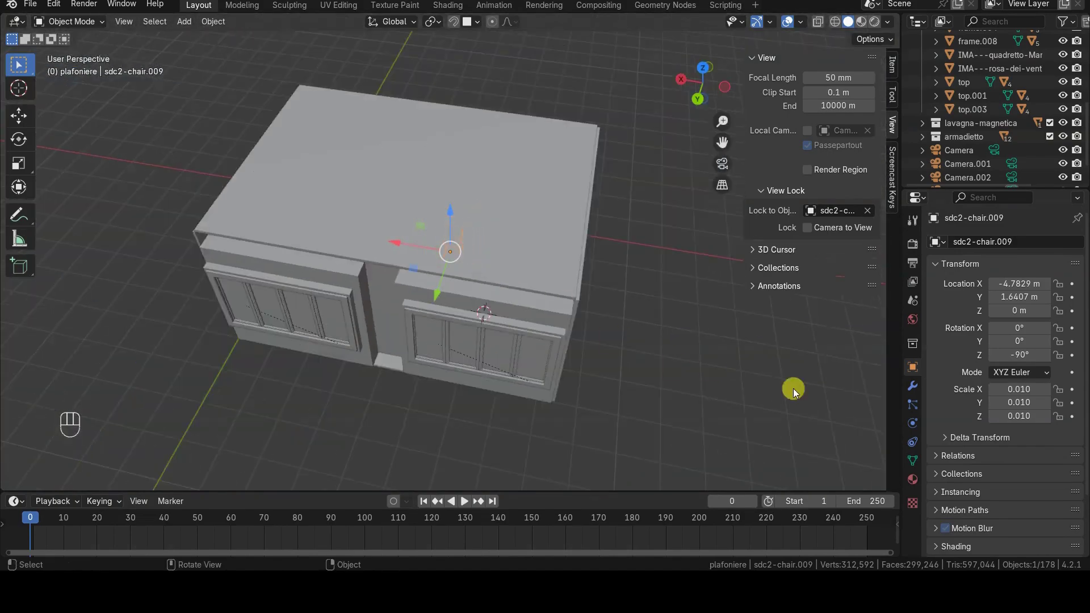
{"action": "scroll", "coordinate": [812, 393], "scroll_direction": "up", "scroll_amount": 5}
{"action": "scroll", "coordinate": [812, 393], "scroll_direction": "down", "scroll_amount": 5}
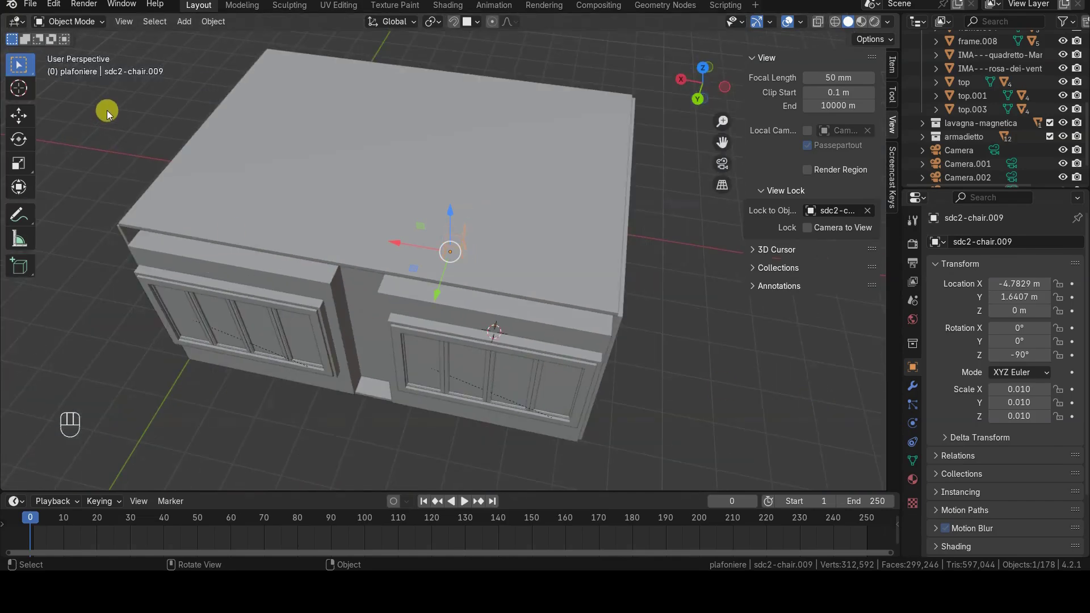
{"action": "scroll", "coordinate": [67, 115], "scroll_direction": "up", "scroll_amount": 2}
{"action": "scroll", "coordinate": [67, 116], "scroll_direction": "up", "scroll_amount": 5}
{"action": "scroll", "coordinate": [68, 111], "scroll_direction": "down", "scroll_amount": 5}
{"action": "scroll", "coordinate": [273, 197], "scroll_direction": "up", "scroll_amount": 5}
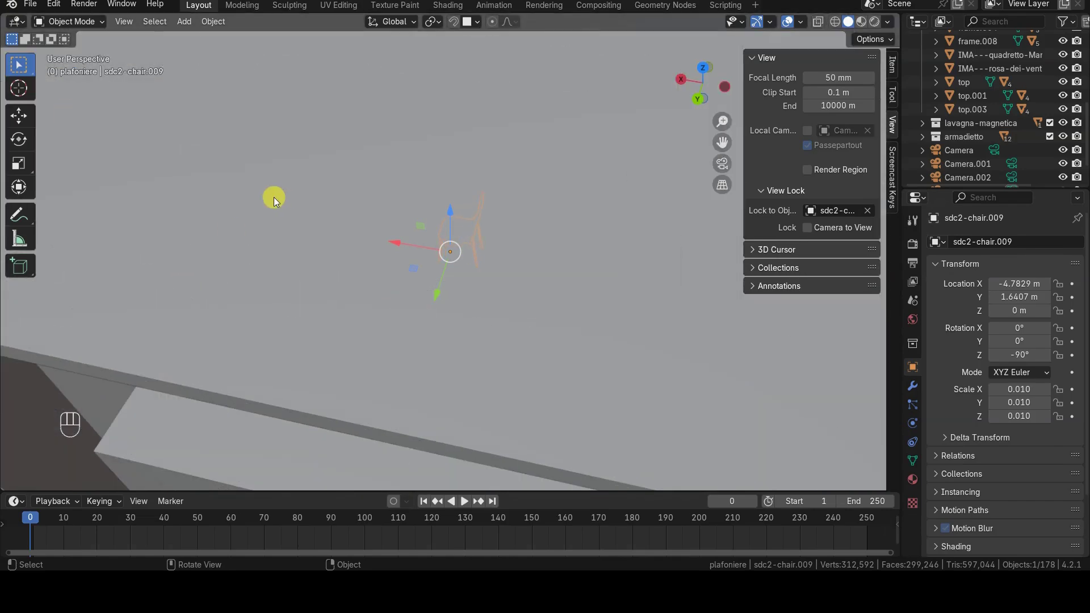
{"action": "middle_click_drag", "start_coordinate": [272, 197], "coordinate": [184, 175]}
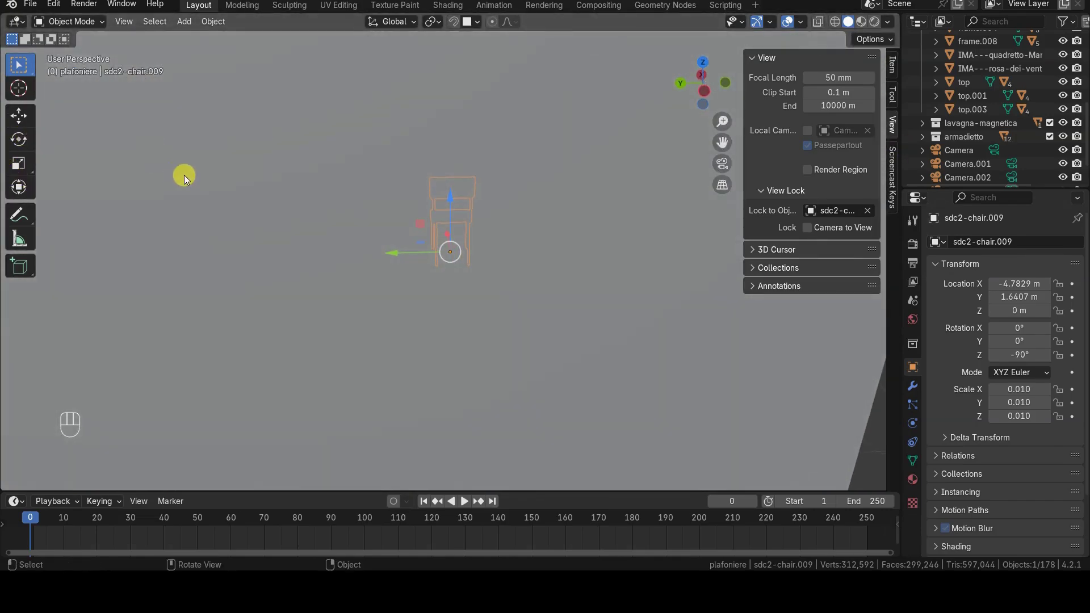
{"action": "scroll", "coordinate": [225, 206], "scroll_direction": "up", "scroll_amount": 3}
{"action": "middle_click_drag", "start_coordinate": [225, 205], "coordinate": [331, 129]}
{"action": "middle_click_drag", "start_coordinate": [331, 129], "coordinate": [319, 246], "text": "shift"}
{"action": "middle_click_drag", "start_coordinate": [318, 245], "coordinate": [367, 208]}
{"action": "middle_click_drag", "start_coordinate": [267, 273], "coordinate": [176, 307]}
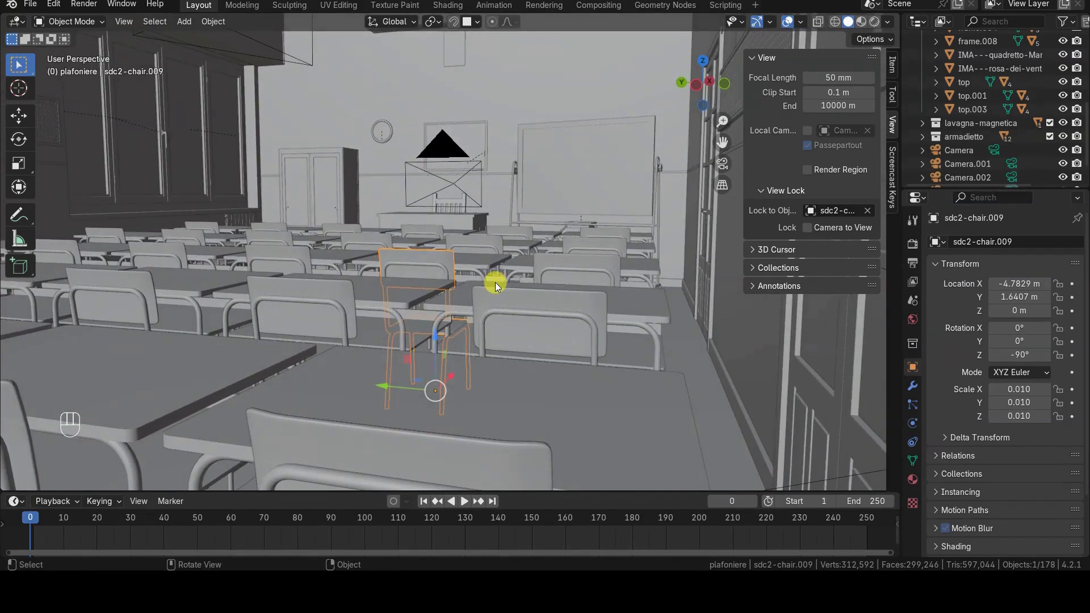
- Isolate the selected chair in local view and inspect it from a raised rear angle
{"action": "key", "text": "KP_Divide"}
{"action": "middle_click_drag", "start_coordinate": [515, 221], "coordinate": [499, 260]}
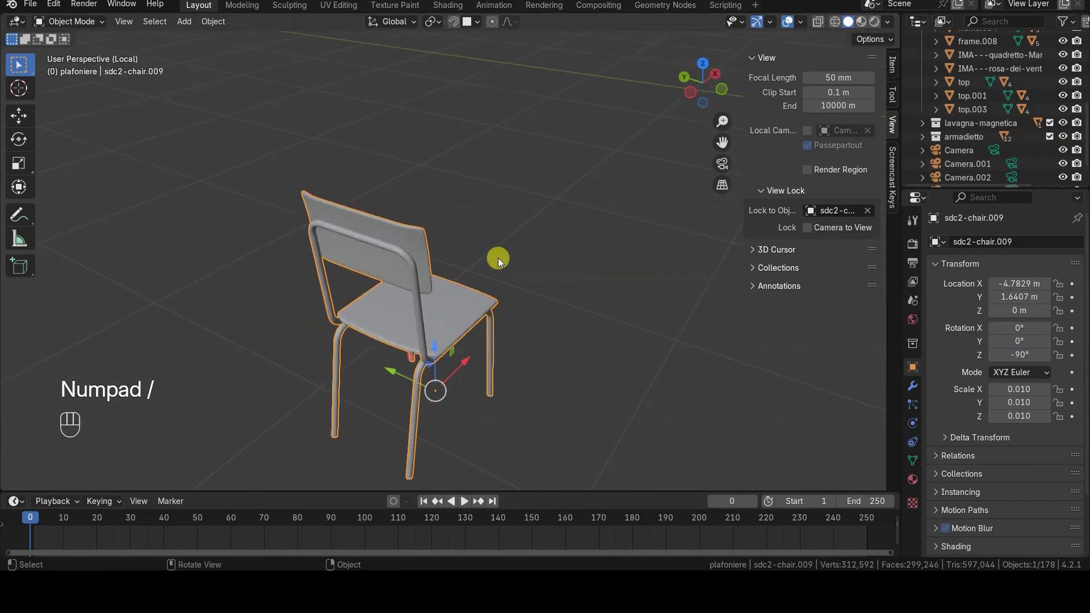
- Exit local view and clear the chair from the view's Lock to Object setting
{"action": "left_click", "coordinate": [123, 22]}
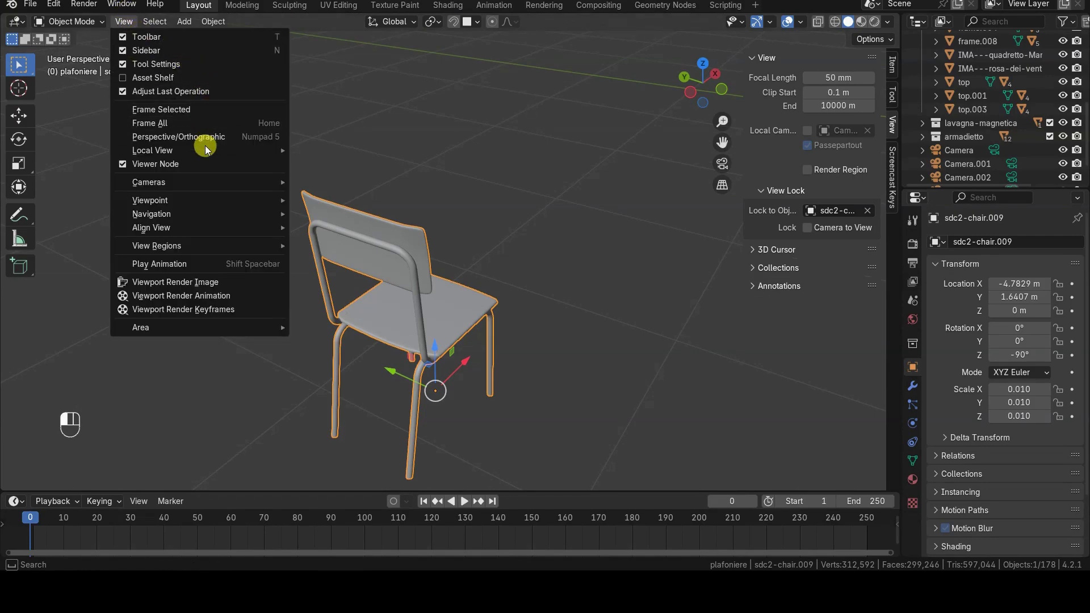
{"action": "mouse_move", "coordinate": [268, 148]}
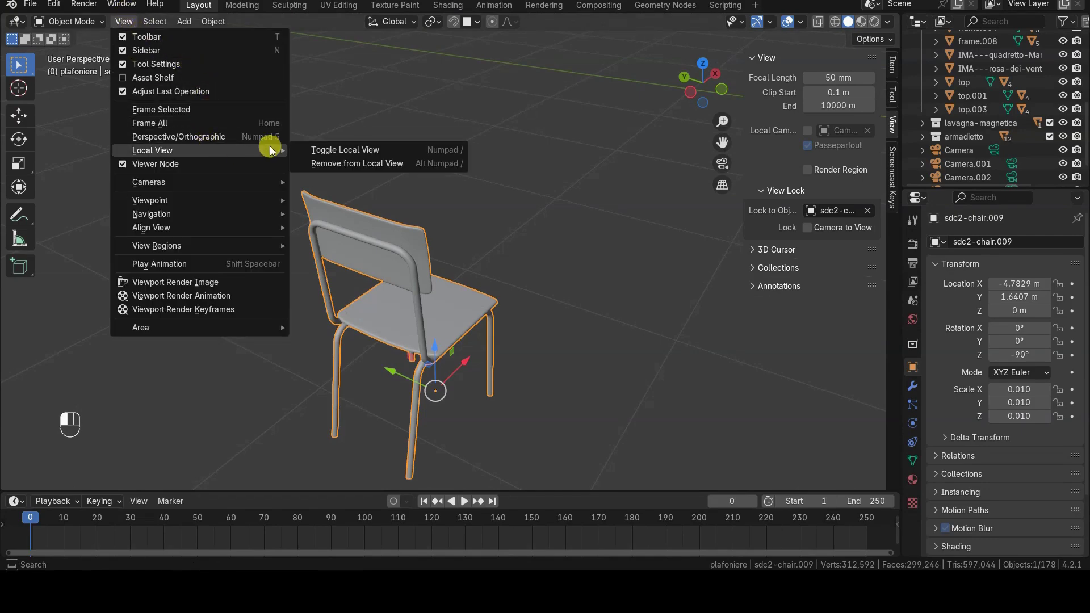
{"action": "left_click", "coordinate": [409, 151]}
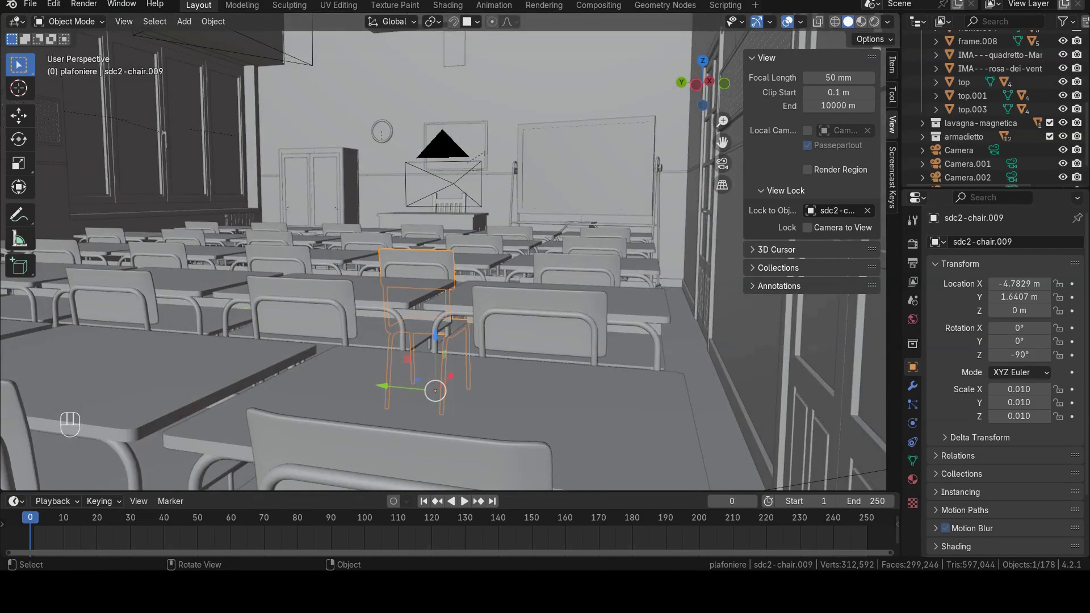
{"action": "left_click", "coordinate": [868, 211]}
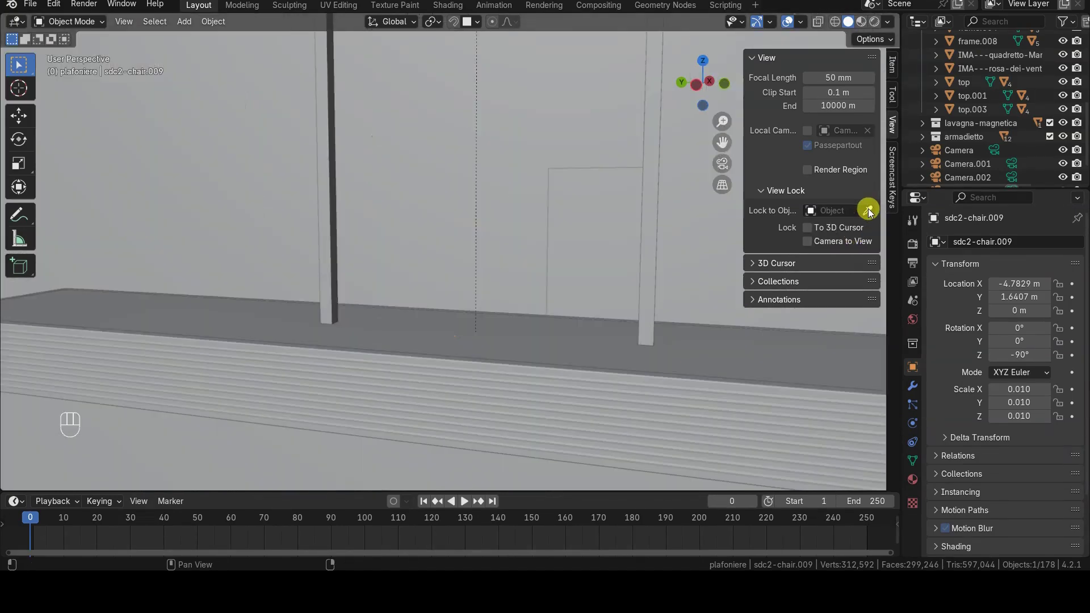
{"action": "middle_click_drag", "start_coordinate": [563, 259], "coordinate": [492, 253]}
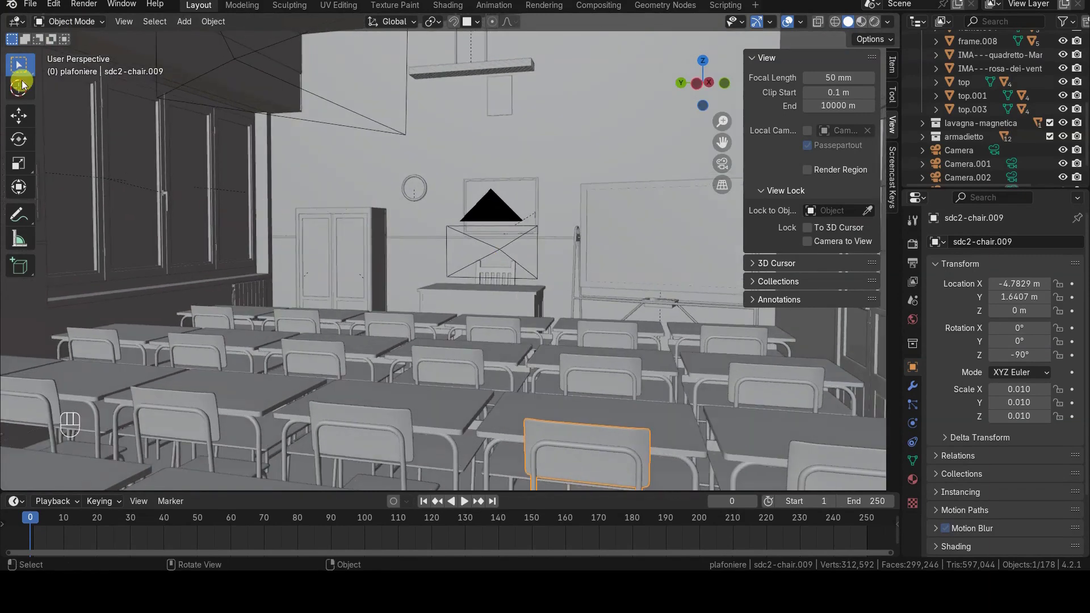
- Place the 3D cursor on the front wall beside the cabinet and lock the view to it
{"action": "left_click", "coordinate": [20, 89]}
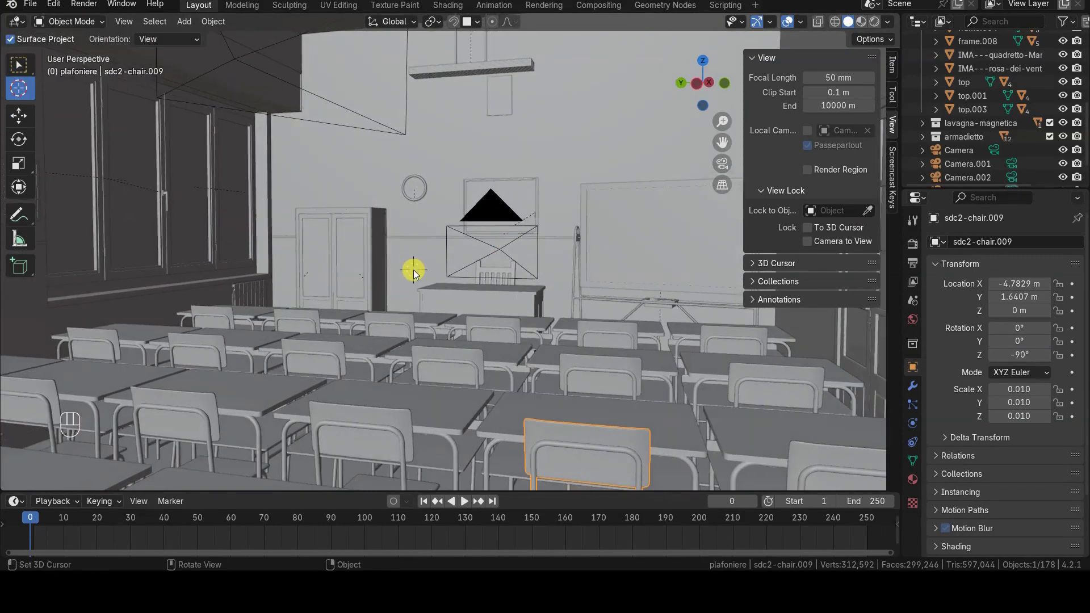
{"action": "left_click", "coordinate": [808, 227]}
{"action": "middle_click_drag", "start_coordinate": [710, 261], "coordinate": [580, 306]}
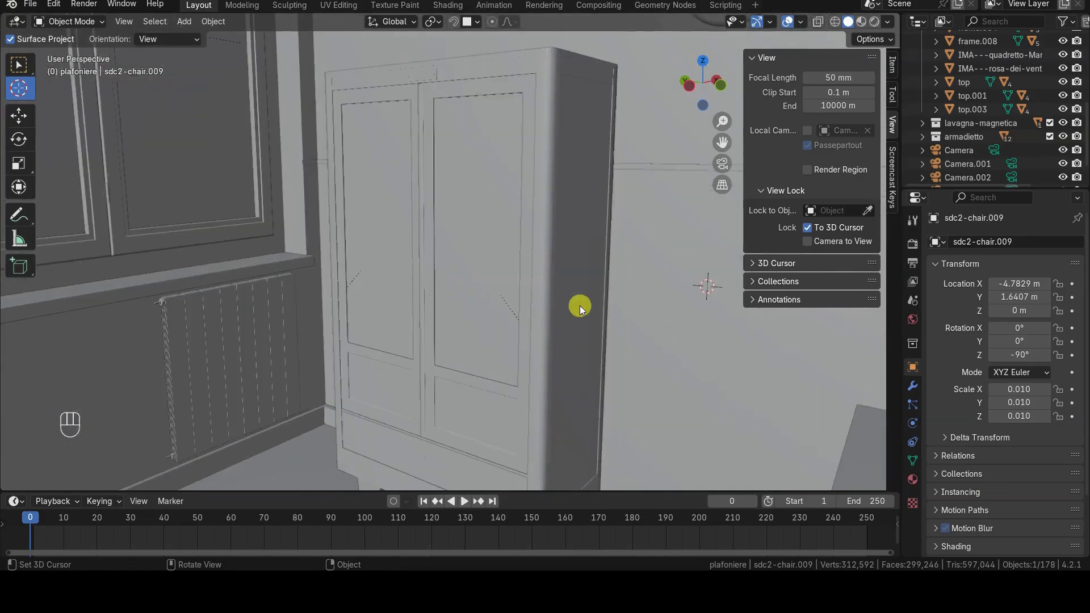
- Orbit and zoom in and out around the classroom to examine navigation with the view locked to the 3D cursor
{"action": "scroll", "coordinate": [581, 306], "scroll_direction": "down", "scroll_amount": 10}
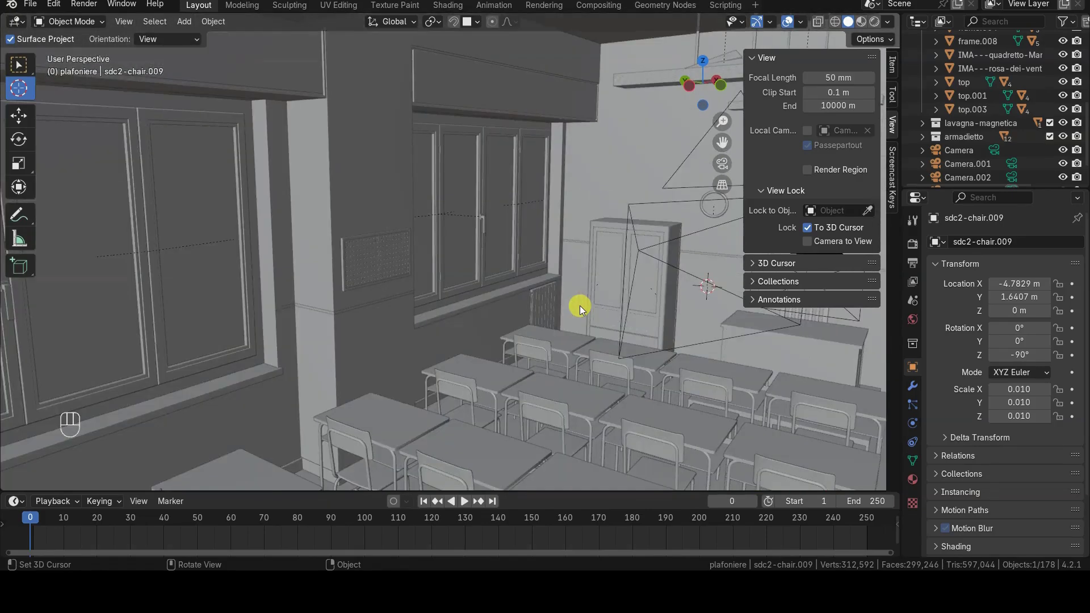
{"action": "scroll", "coordinate": [175, 165], "scroll_direction": "up", "scroll_amount": 8}
{"action": "scroll", "coordinate": [175, 166], "scroll_direction": "down", "scroll_amount": 2}
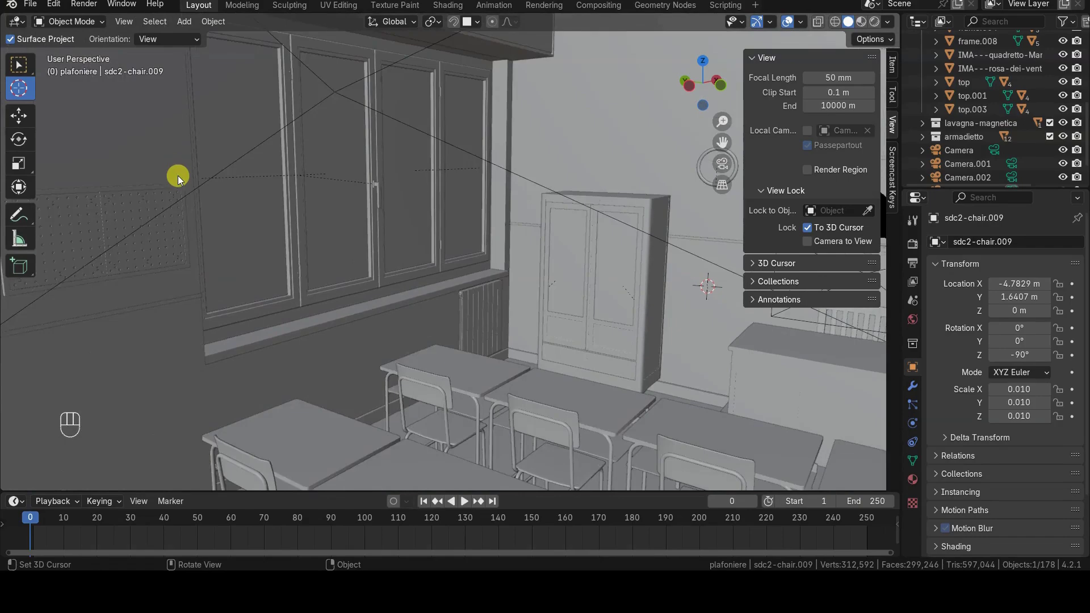
{"action": "scroll", "coordinate": [179, 176], "scroll_direction": "down", "scroll_amount": 2}
{"action": "middle_click_drag", "start_coordinate": [595, 363], "coordinate": [523, 295], "text": "shift"}
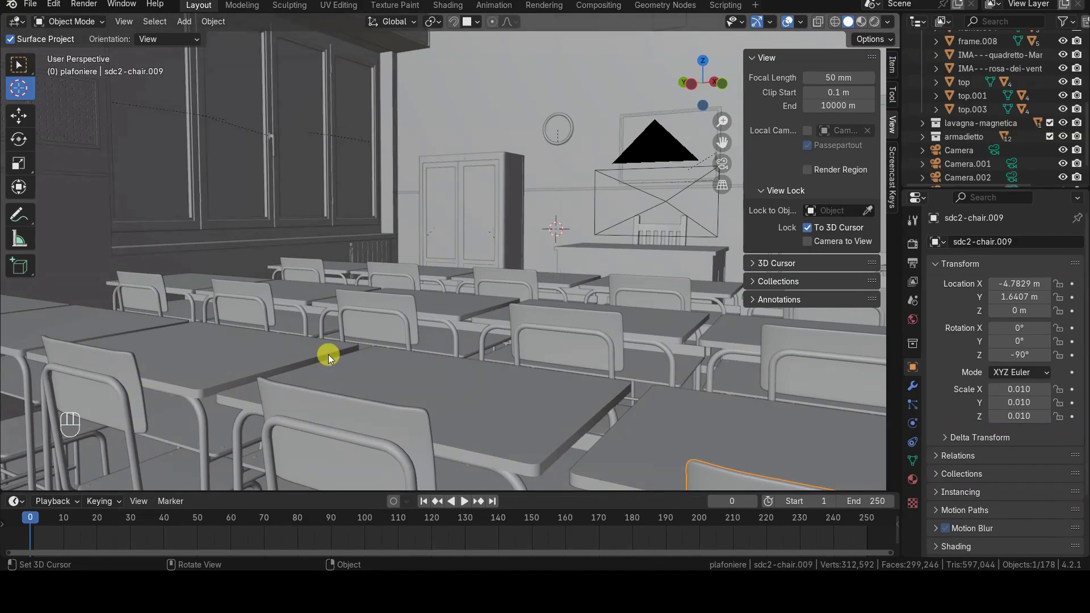
{"action": "middle_click_drag", "start_coordinate": [328, 354], "coordinate": [762, 349], "text": "shift"}
{"action": "scroll", "coordinate": [525, 307], "scroll_direction": "up", "scroll_amount": 3}
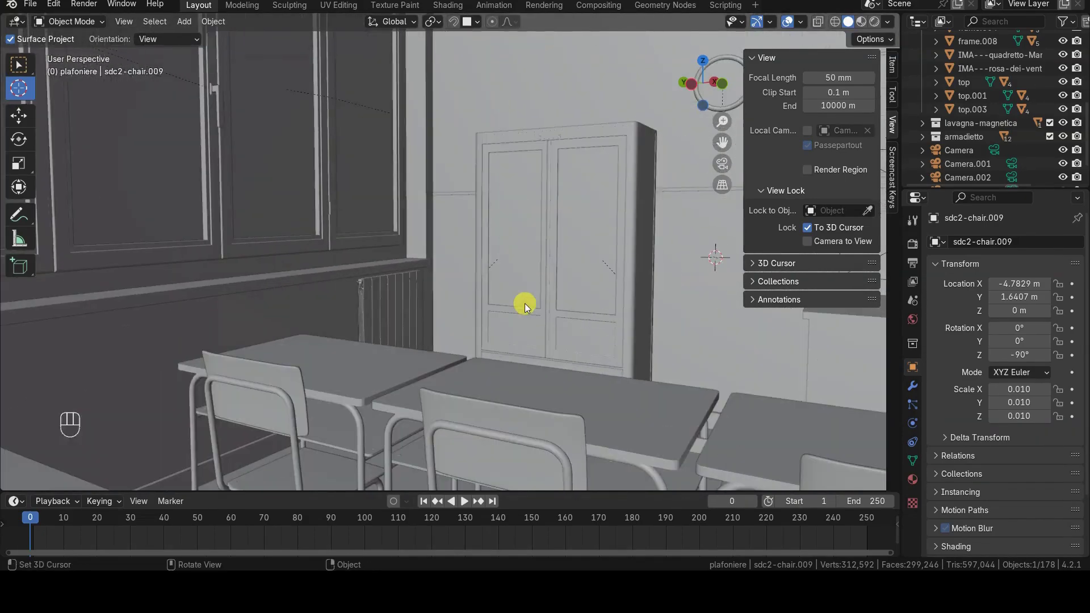
{"action": "scroll", "coordinate": [525, 303], "scroll_direction": "up", "scroll_amount": 4}
{"action": "scroll", "coordinate": [525, 303], "scroll_direction": "down", "scroll_amount": 8}
{"action": "scroll", "coordinate": [525, 303], "scroll_direction": "up", "scroll_amount": 2}
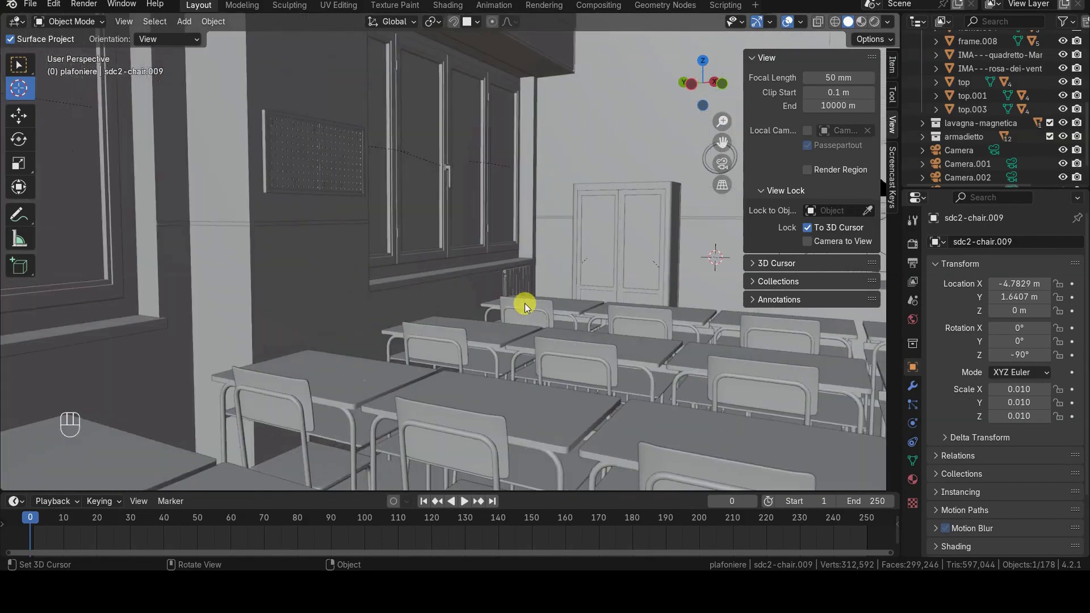
{"action": "scroll", "coordinate": [525, 303], "scroll_direction": "up", "scroll_amount": 4}
{"action": "scroll", "coordinate": [525, 303], "scroll_direction": "down", "scroll_amount": 4}
{"action": "middle_click_drag", "start_coordinate": [524, 303], "coordinate": [505, 317]}
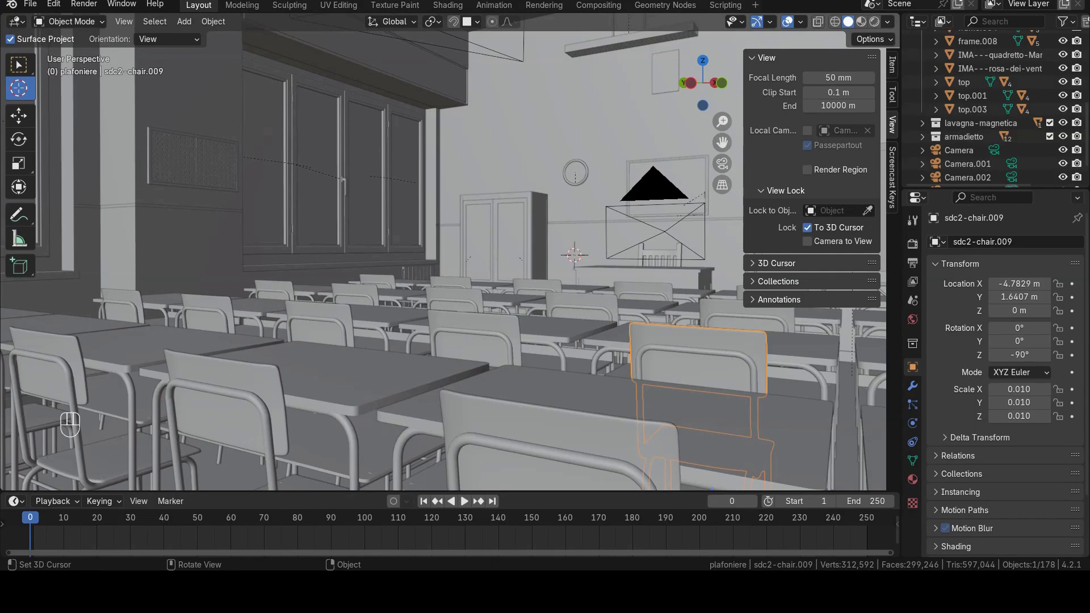
- Release the view from the 3D cursor lock and return to the selection tool
{"action": "left_click", "coordinate": [807, 227]}
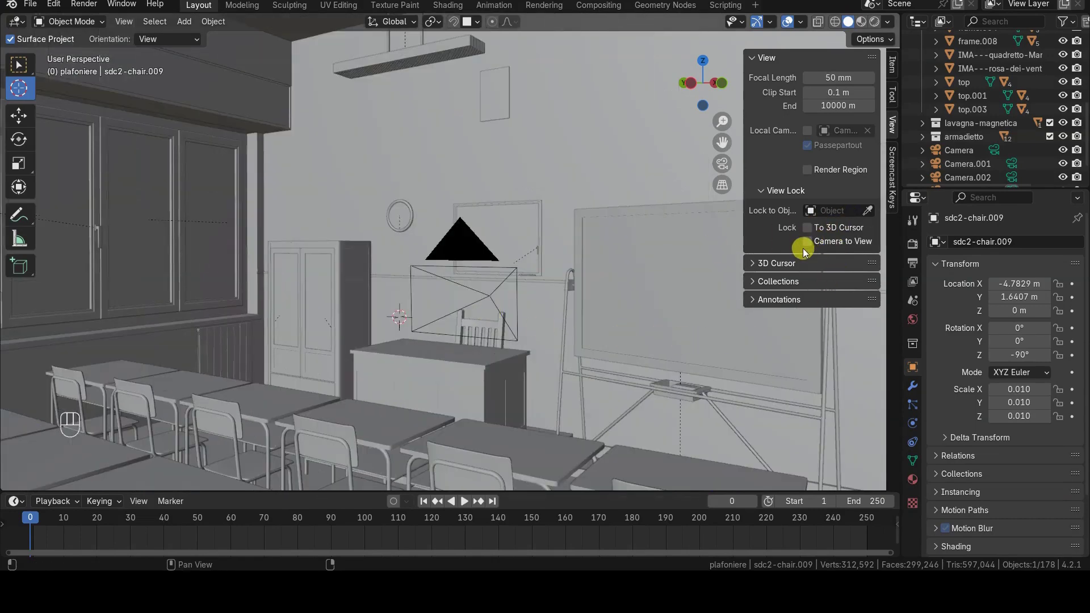
{"action": "left_click", "coordinate": [19, 64]}
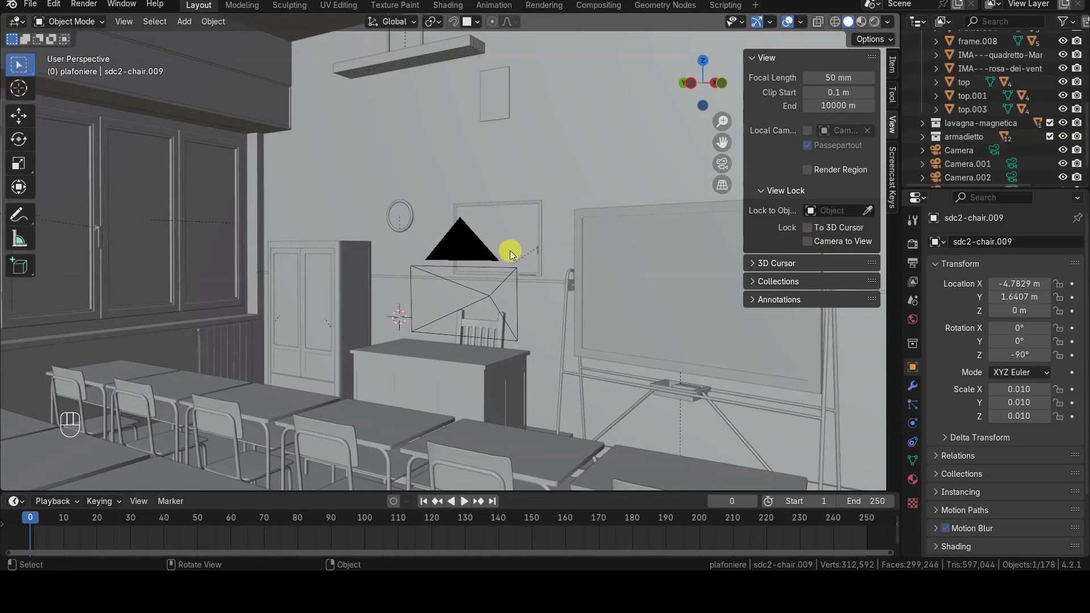
{"action": "left_click", "coordinate": [809, 242]}
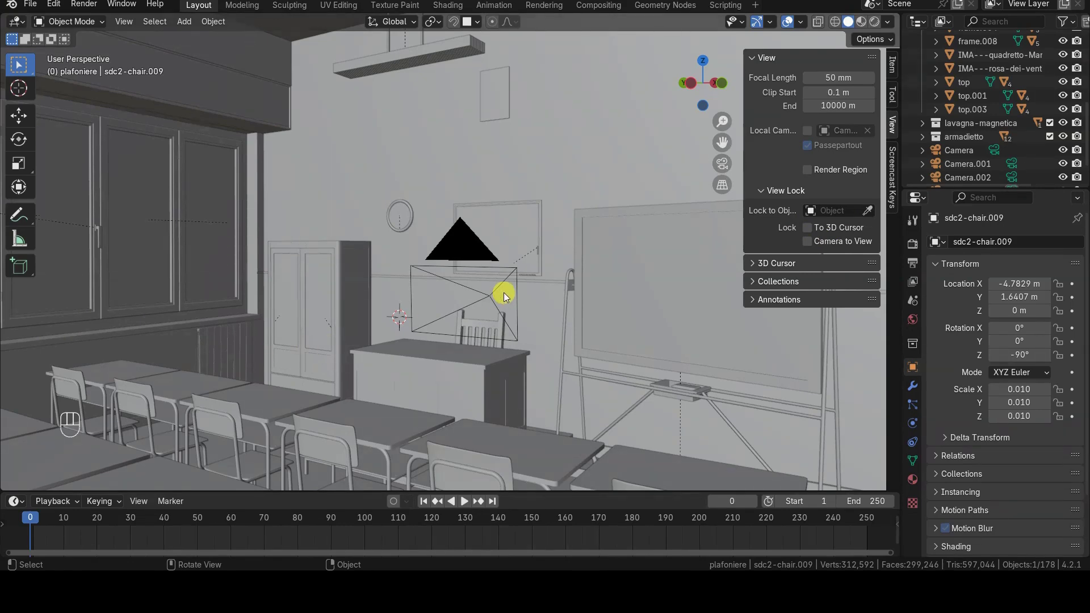
- Split the 3D viewport into two side by side and look through Camera.003, above the teacher's desk, in one of them
{"action": "key", "text": "n"}
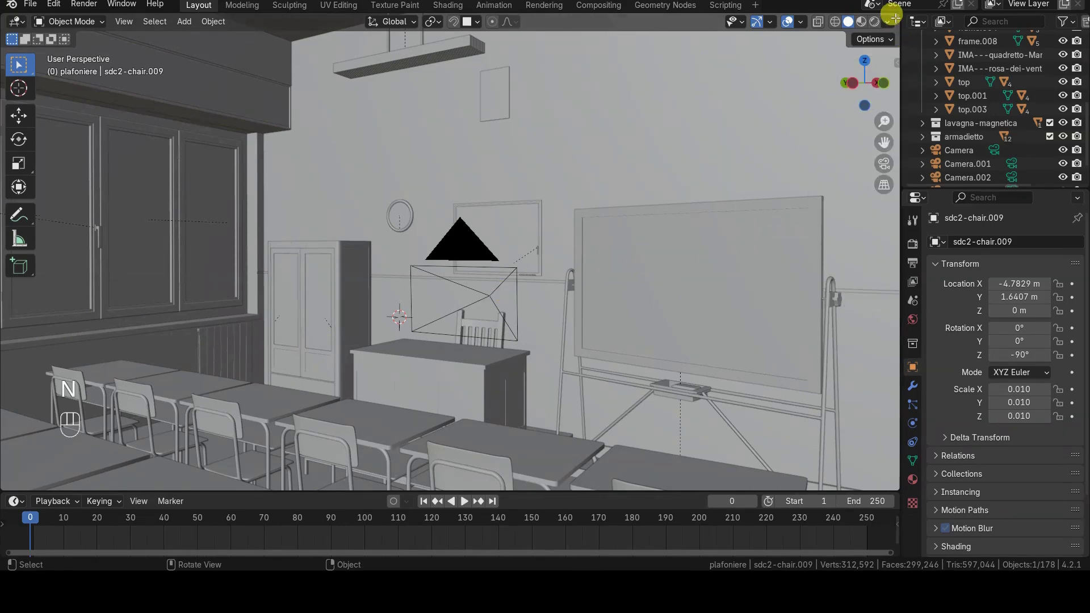
{"action": "left_click_drag", "start_coordinate": [894, 18], "coordinate": [460, 73]}
{"action": "left_click", "coordinate": [252, 278]}
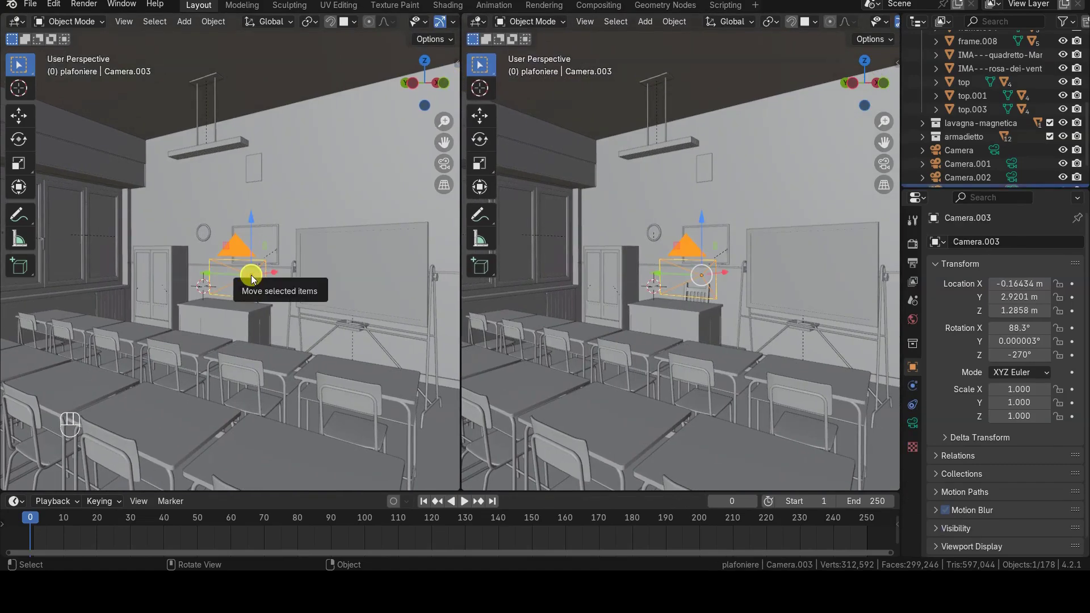
{"action": "key", "text": "ctrl+KP_0"}
- Show the second viewport in wireframe from outside the classroom and enlarge both viewports' areas
{"action": "left_click_drag", "start_coordinate": [460, 327], "coordinate": [487, 327]}
{"action": "key", "text": "z"}
{"action": "left_click", "coordinate": [645, 315]}
{"action": "scroll", "coordinate": [645, 315], "scroll_direction": "down", "scroll_amount": 5}
{"action": "middle_click_drag", "start_coordinate": [646, 315], "coordinate": [568, 332]}
{"action": "middle_click_drag", "start_coordinate": [568, 332], "coordinate": [780, 345], "text": "shift"}
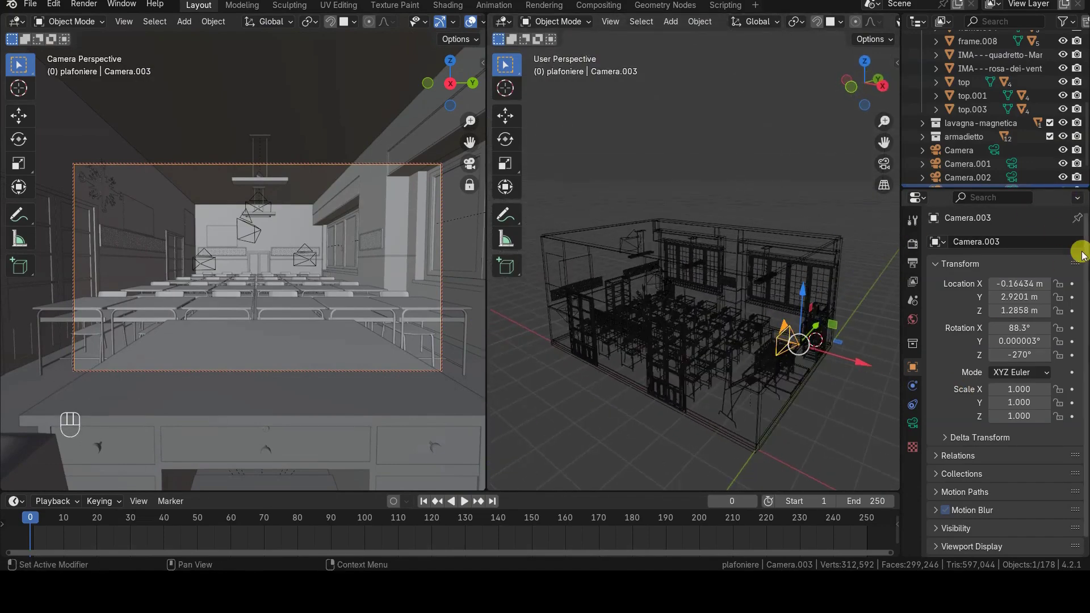
{"action": "left_click_drag", "start_coordinate": [902, 287], "coordinate": [999, 281]}
{"action": "middle_click_drag", "start_coordinate": [878, 305], "coordinate": [886, 299], "text": "shift"}
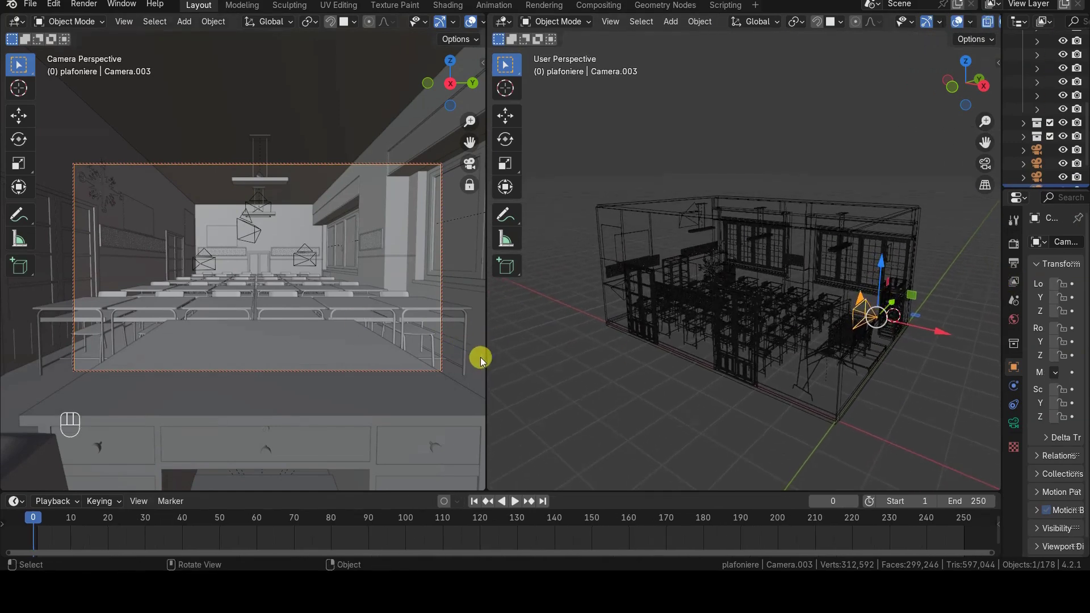
{"action": "left_click_drag", "start_coordinate": [482, 358], "coordinate": [507, 353]}
- Enable the Camera to View lock for the camera viewport and hide the sidebar again
{"action": "key", "text": "n"}
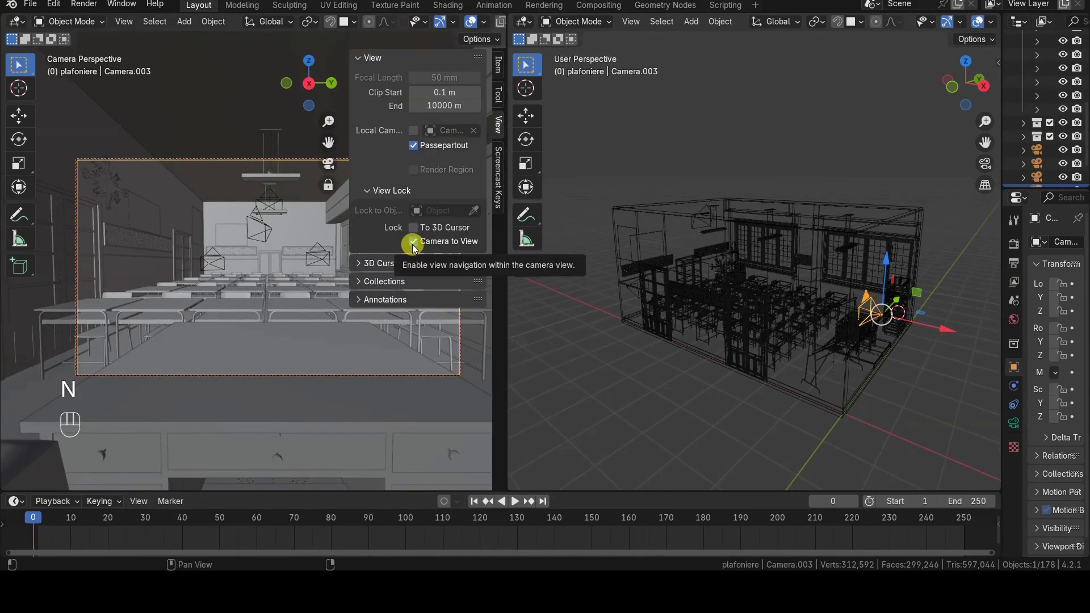
{"action": "key", "text": "n"}
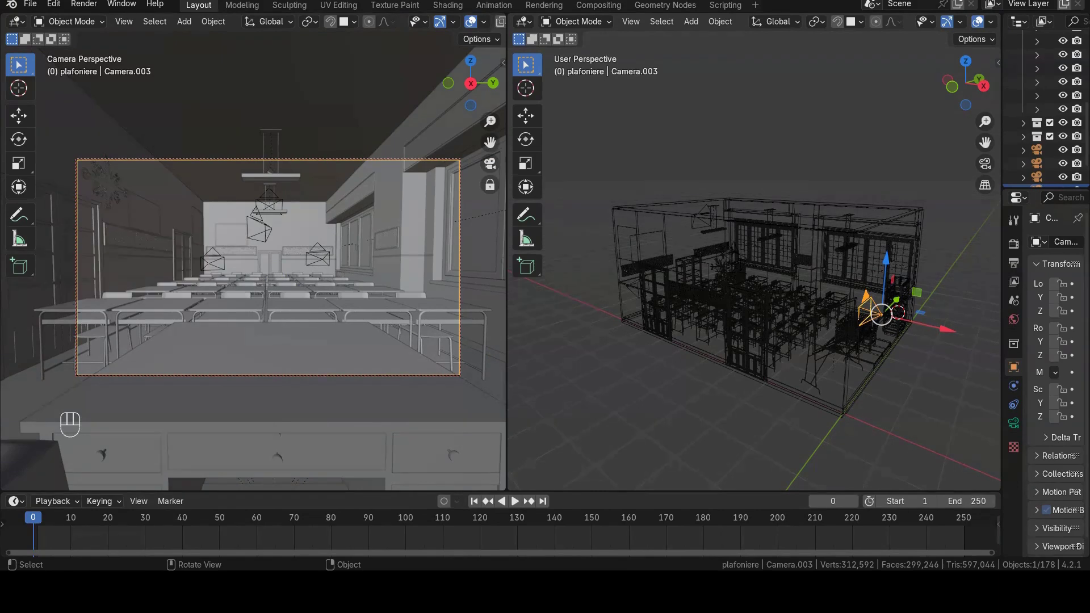
{"action": "key", "text": "n"}
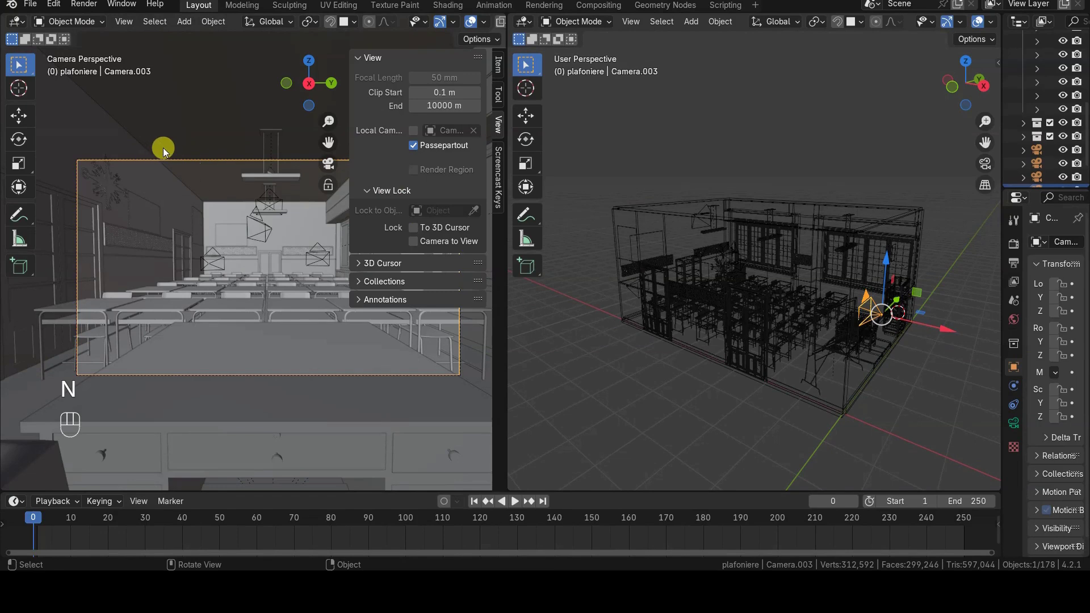
{"action": "scroll", "coordinate": [185, 161], "scroll_direction": "up", "scroll_amount": 1}
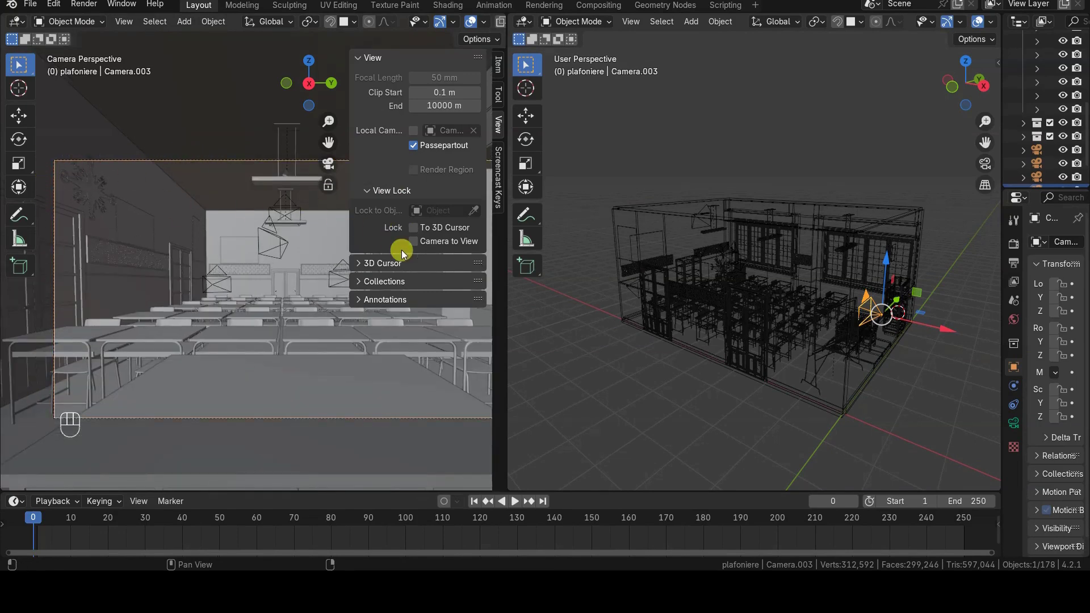
{"action": "left_click", "coordinate": [414, 241]}
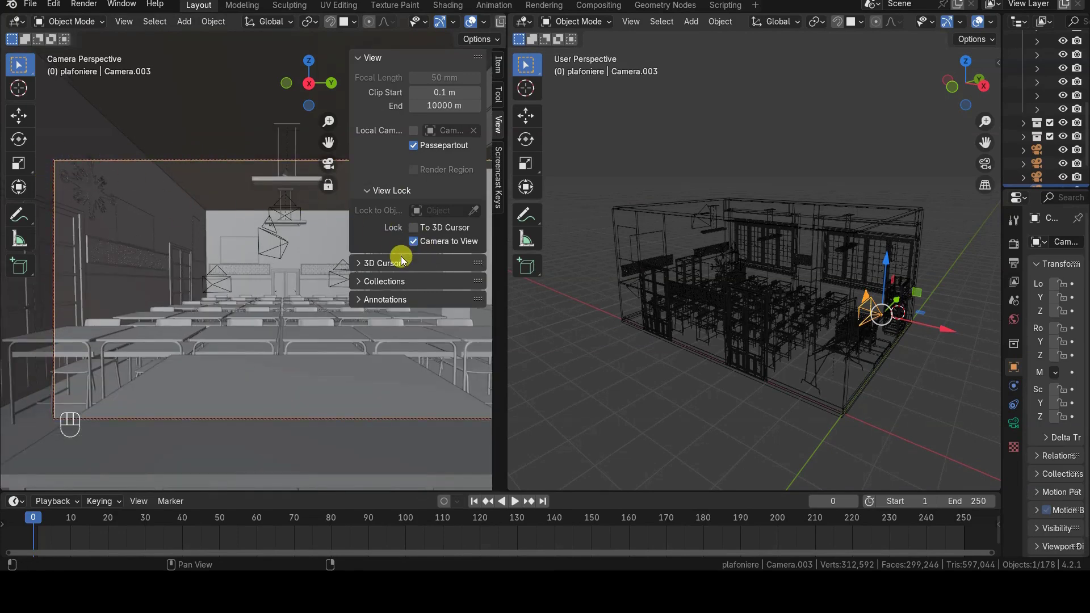
{"action": "key", "text": "n"}
- Reposition Camera.003 by navigating its view until it sits above the student desks facing the cabinet and teacher's desk
{"action": "middle_click_drag", "start_coordinate": [419, 302], "coordinate": [285, 312], "text": "shift"}
{"action": "middle_click_drag", "start_coordinate": [824, 330], "coordinate": [783, 356]}
{"action": "middle_click_drag", "start_coordinate": [369, 301], "coordinate": [9, 298], "text": "shift"}
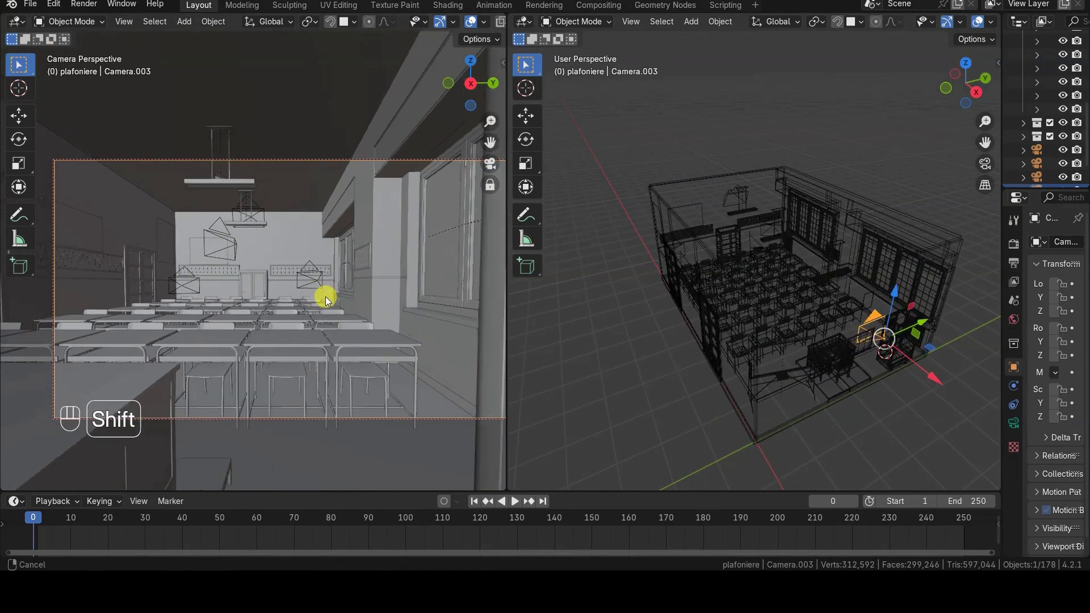
{"action": "scroll", "coordinate": [195, 309], "scroll_direction": "down", "scroll_amount": 1}
{"action": "scroll", "coordinate": [195, 310], "scroll_direction": "up", "scroll_amount": 2}
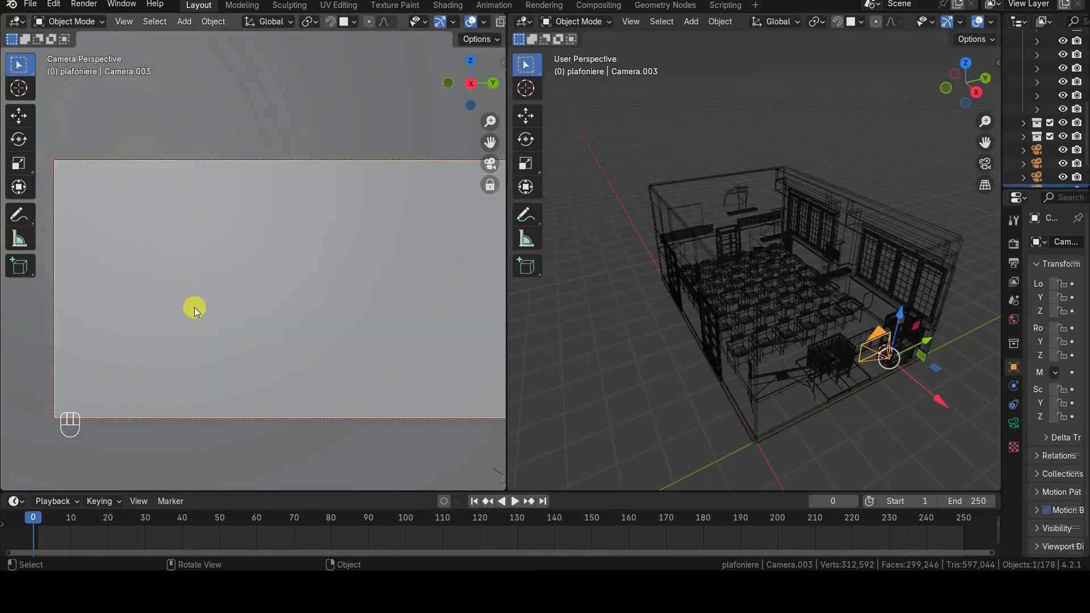
{"action": "scroll", "coordinate": [195, 311], "scroll_direction": "up", "scroll_amount": 4}
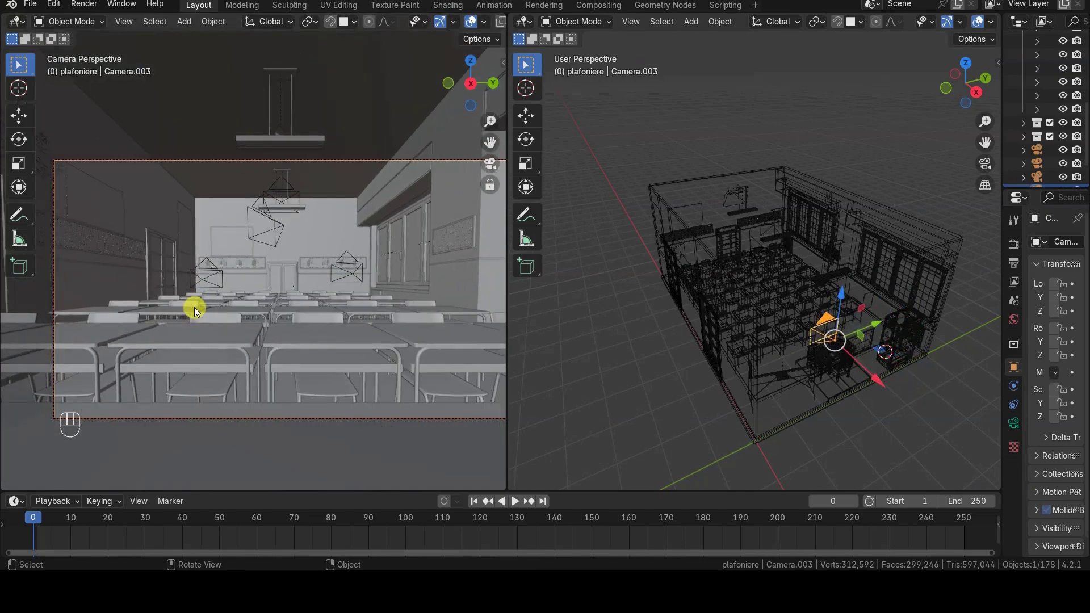
{"action": "middle_click_drag", "start_coordinate": [194, 307], "coordinate": [454, 308]}
{"action": "scroll", "coordinate": [857, 306], "scroll_direction": "up", "scroll_amount": 3}
{"action": "middle_click_drag", "start_coordinate": [300, 331], "coordinate": [246, 312]}
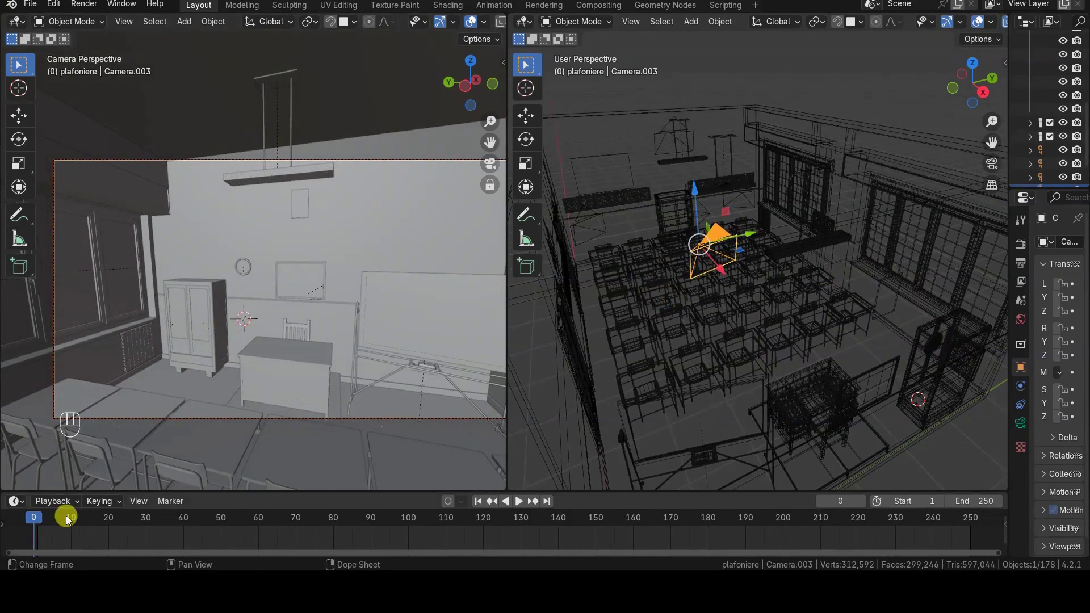
- Insert a keyframe for the camera's current placement at frame 8
{"action": "left_click_drag", "start_coordinate": [39, 518], "coordinate": [66, 522]}
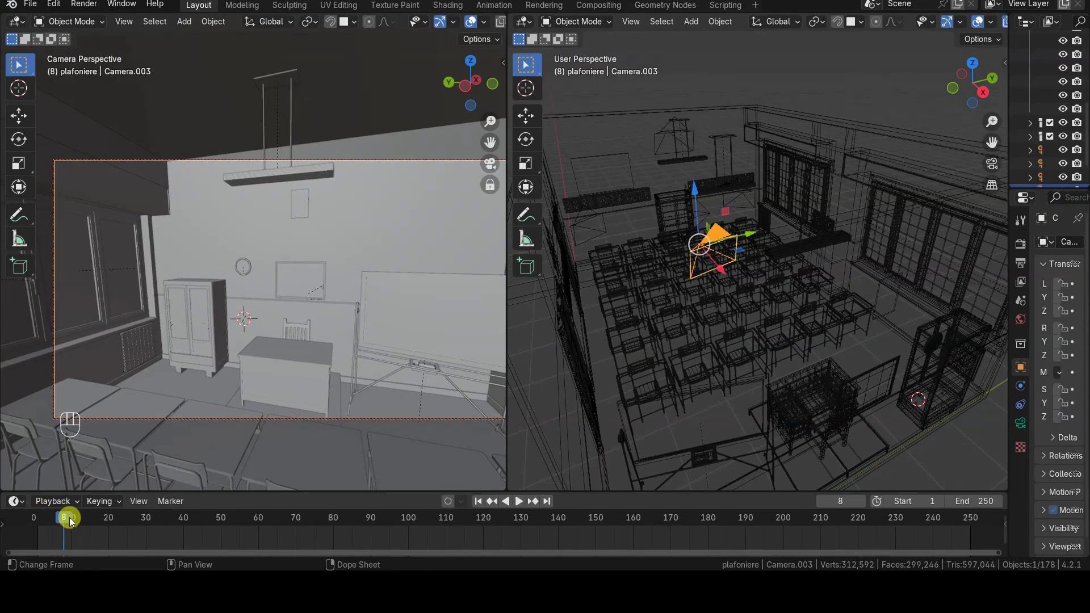
{"action": "key", "text": "i"}
{"action": "key", "text": "i"}
- At frame 175, move the camera beside the windows facing the rear wall, keyframe it, and scrub to frame 143
{"action": "left_click_drag", "start_coordinate": [691, 521], "coordinate": [691, 520]}
{"action": "middle_click_drag", "start_coordinate": [284, 350], "coordinate": [330, 363]}
{"action": "middle_click_drag", "start_coordinate": [329, 364], "coordinate": [341, 362]}
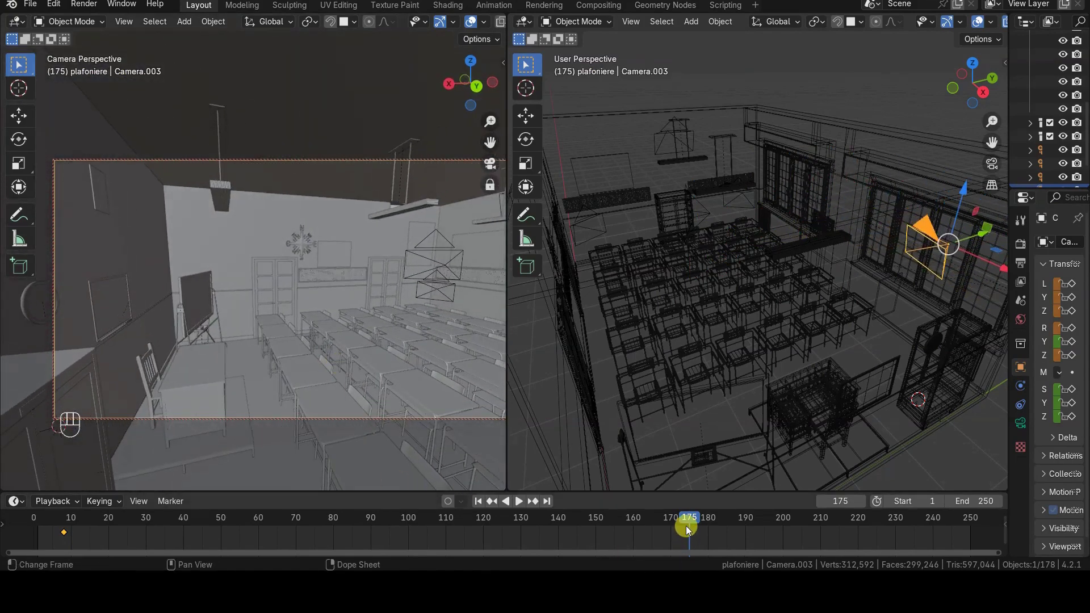
{"action": "key", "text": "i"}
{"action": "key", "text": "i"}
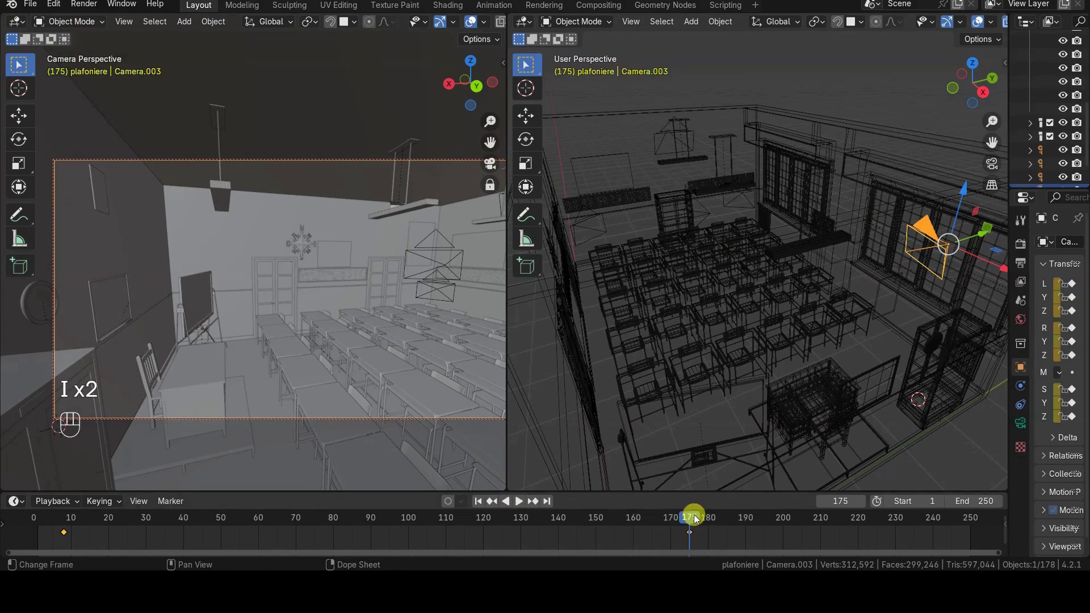
{"action": "left_click_drag", "start_coordinate": [696, 518], "coordinate": [570, 518]}
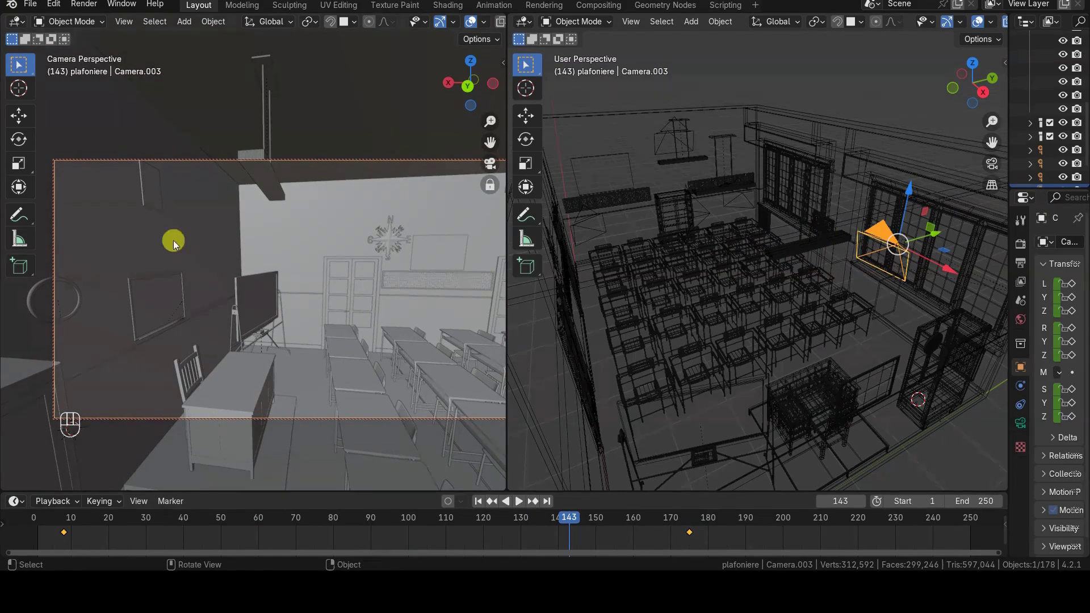
- Merge the two viewports back into a single camera view and turn off the Camera to View lock
{"action": "left_click_drag", "start_coordinate": [505, 15], "coordinate": [557, 21]}
{"action": "key", "text": "n"}
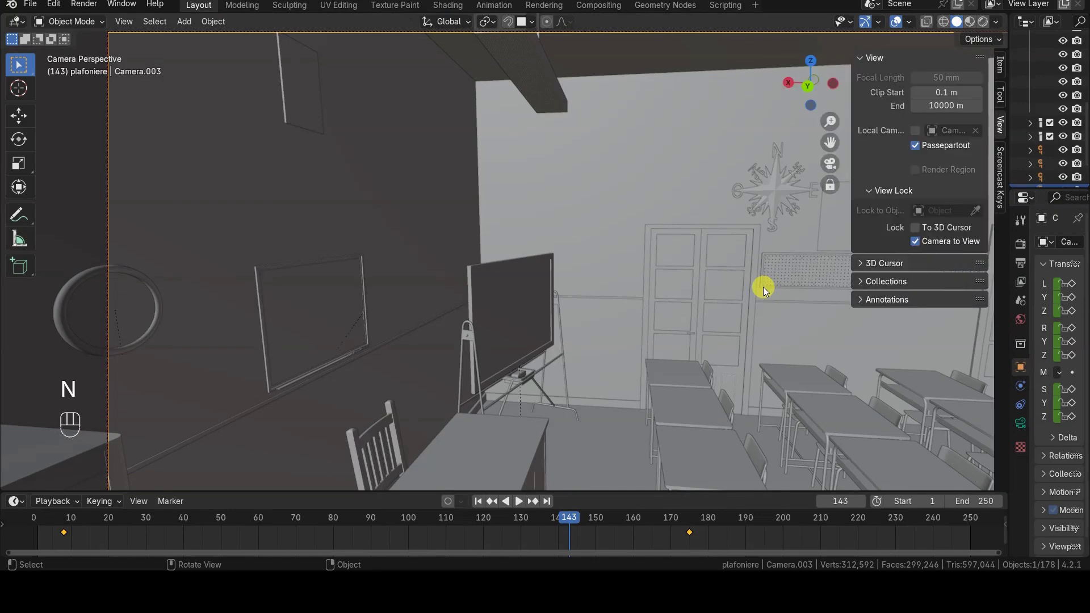
{"action": "left_click", "coordinate": [915, 243]}
{"action": "scroll", "coordinate": [690, 285], "scroll_direction": "down", "scroll_amount": 3}
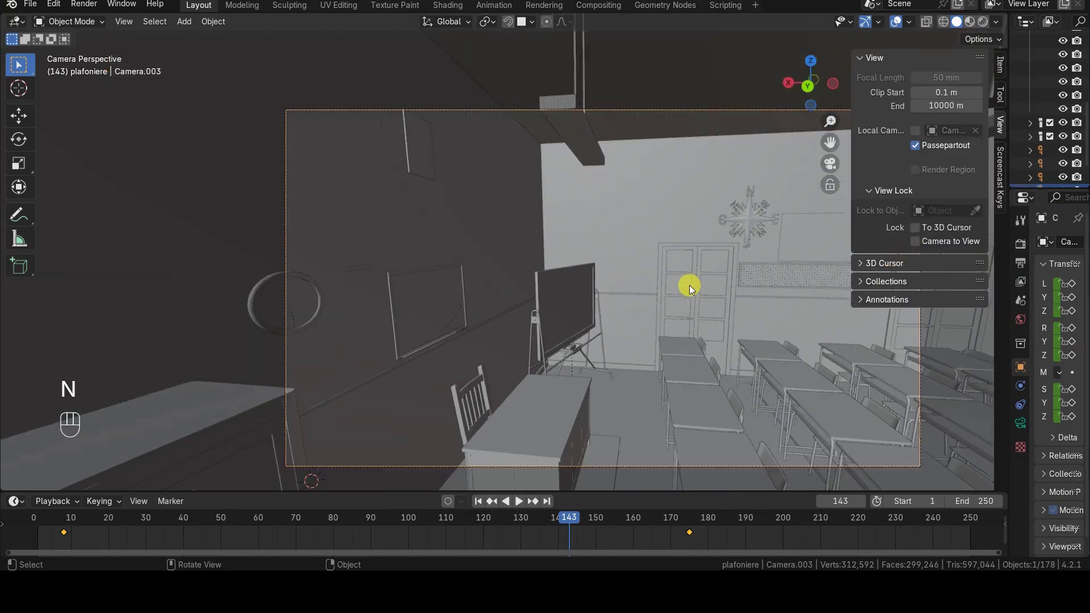
{"action": "middle_click_drag", "start_coordinate": [690, 285], "coordinate": [649, 288], "text": "shift"}
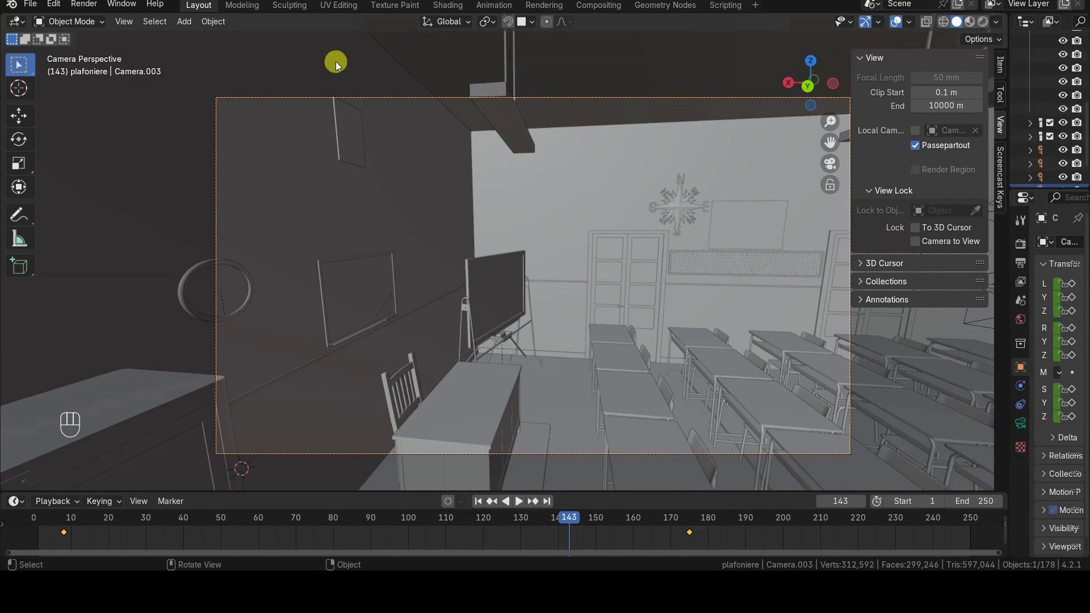
- Turn off Zoom to Mouse Position in the navigation preferences and orbit out of the camera view into the classroom
{"action": "left_click", "coordinate": [53, 5]}
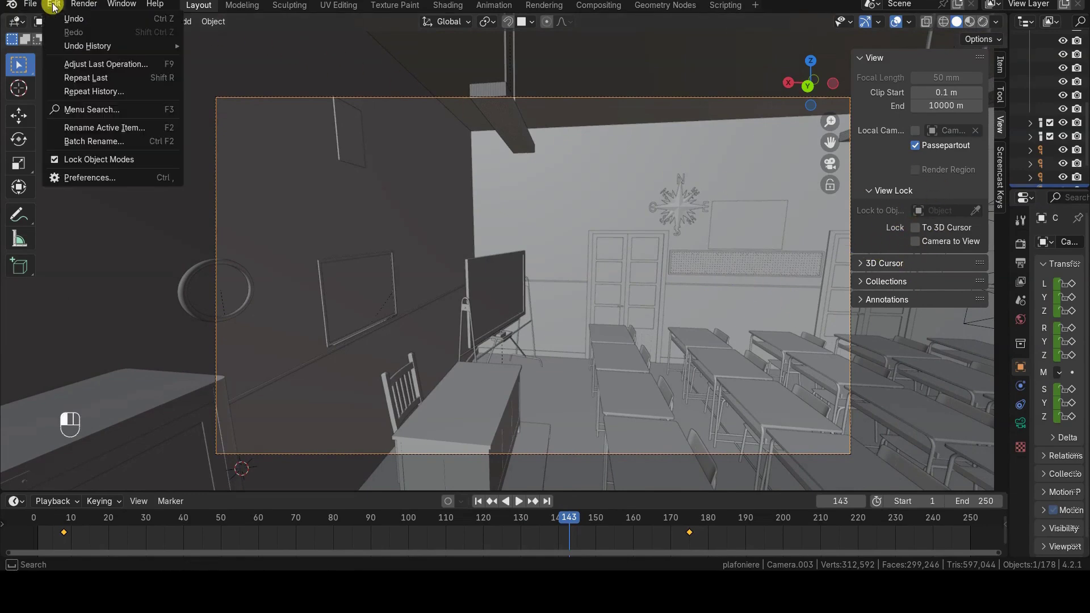
{"action": "left_click", "coordinate": [88, 175]}
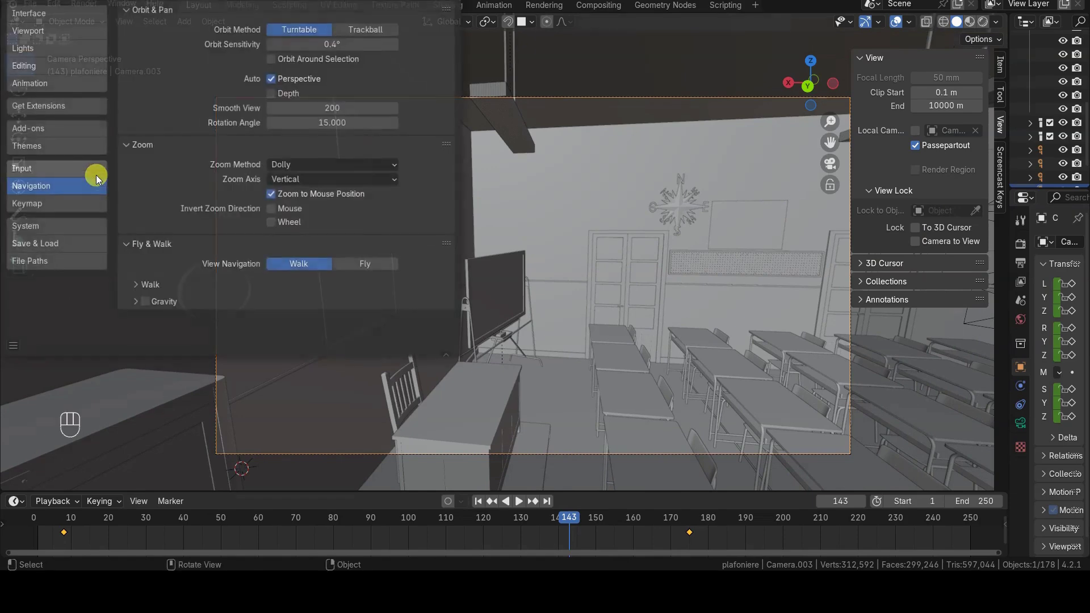
{"action": "left_click", "coordinate": [272, 195]}
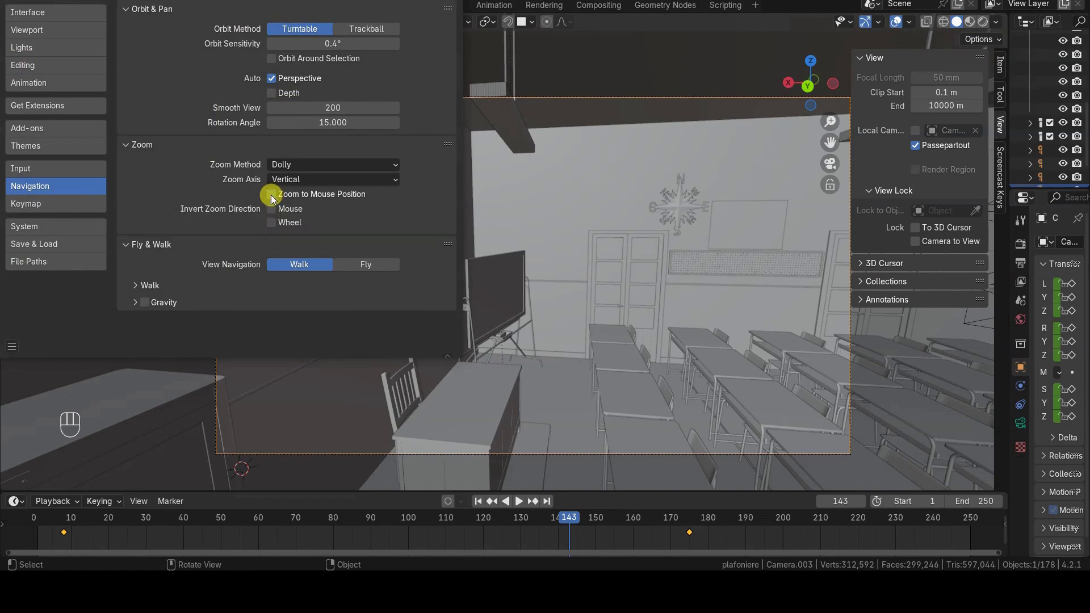
{"action": "left_click", "coordinate": [449, 1]}
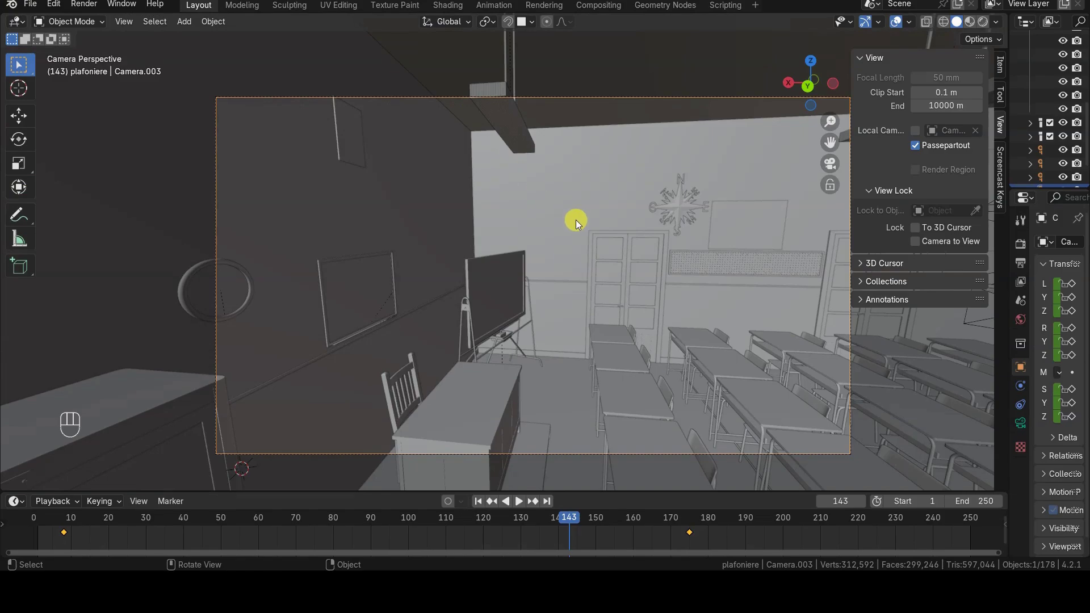
{"action": "middle_click_drag", "start_coordinate": [587, 226], "coordinate": [352, 260]}
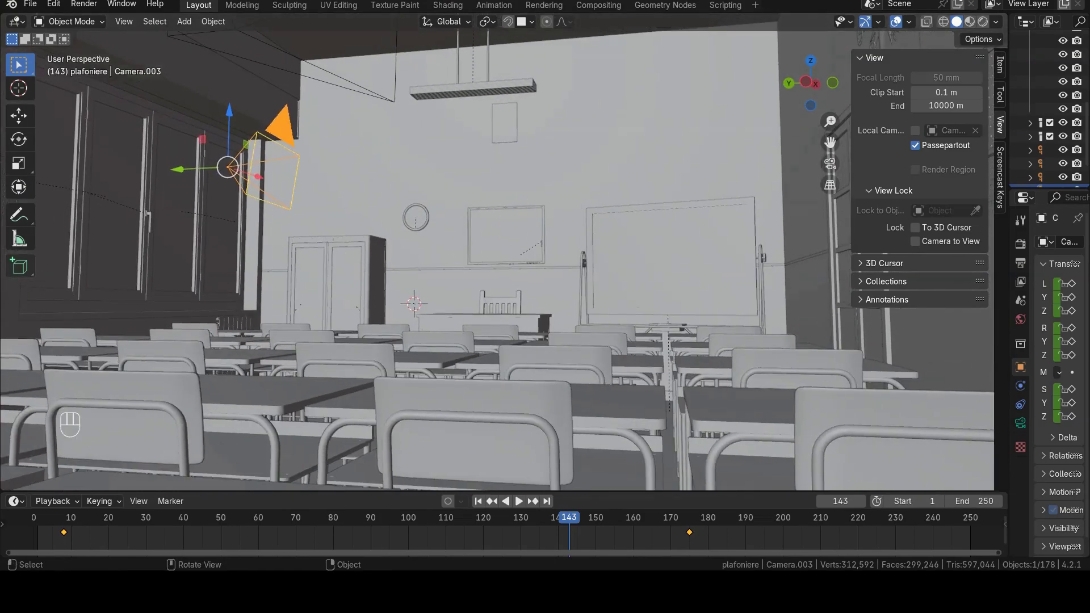